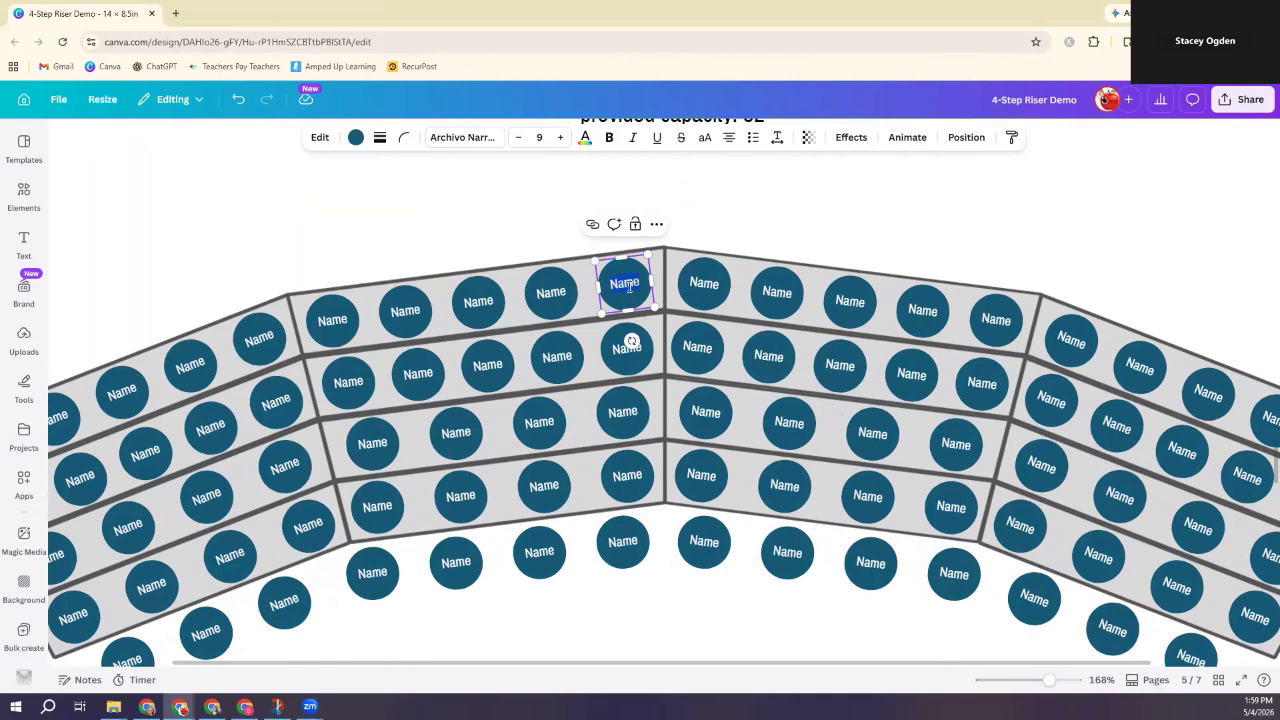
Step: Name the top-row seat Heather and shrink its text from 9 to 7 to fit one line
text(He)
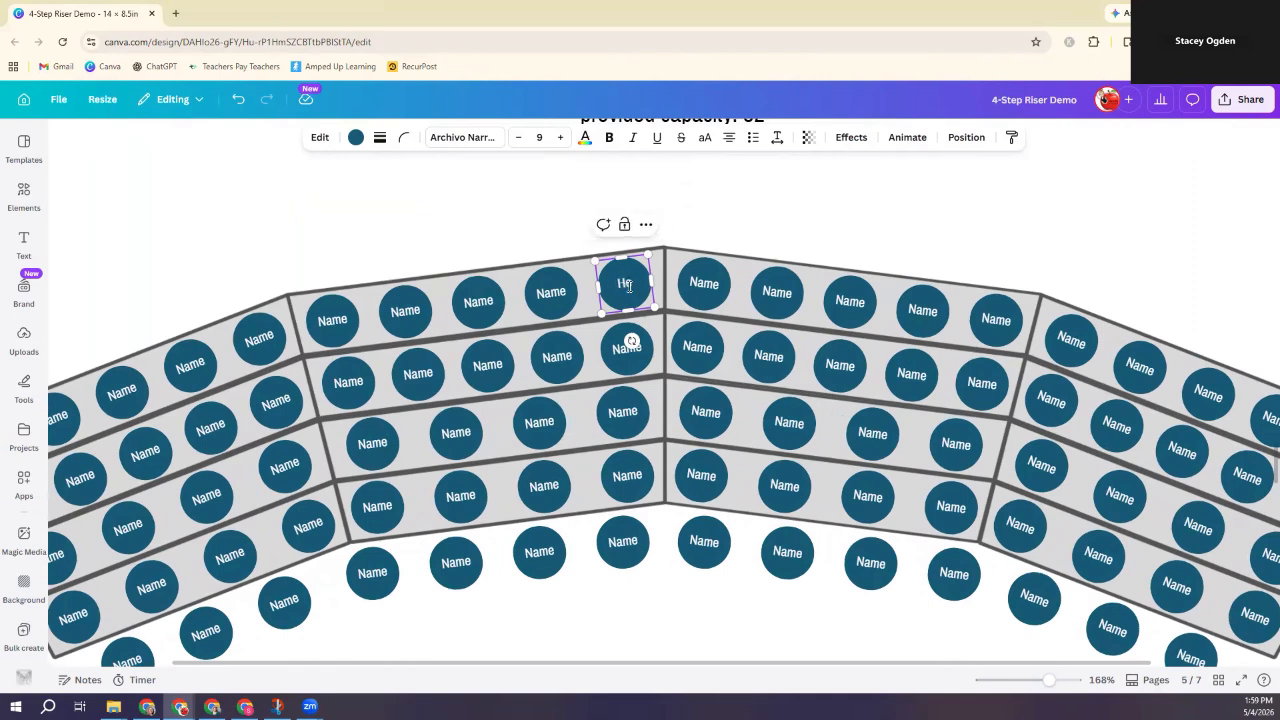
text(ather)
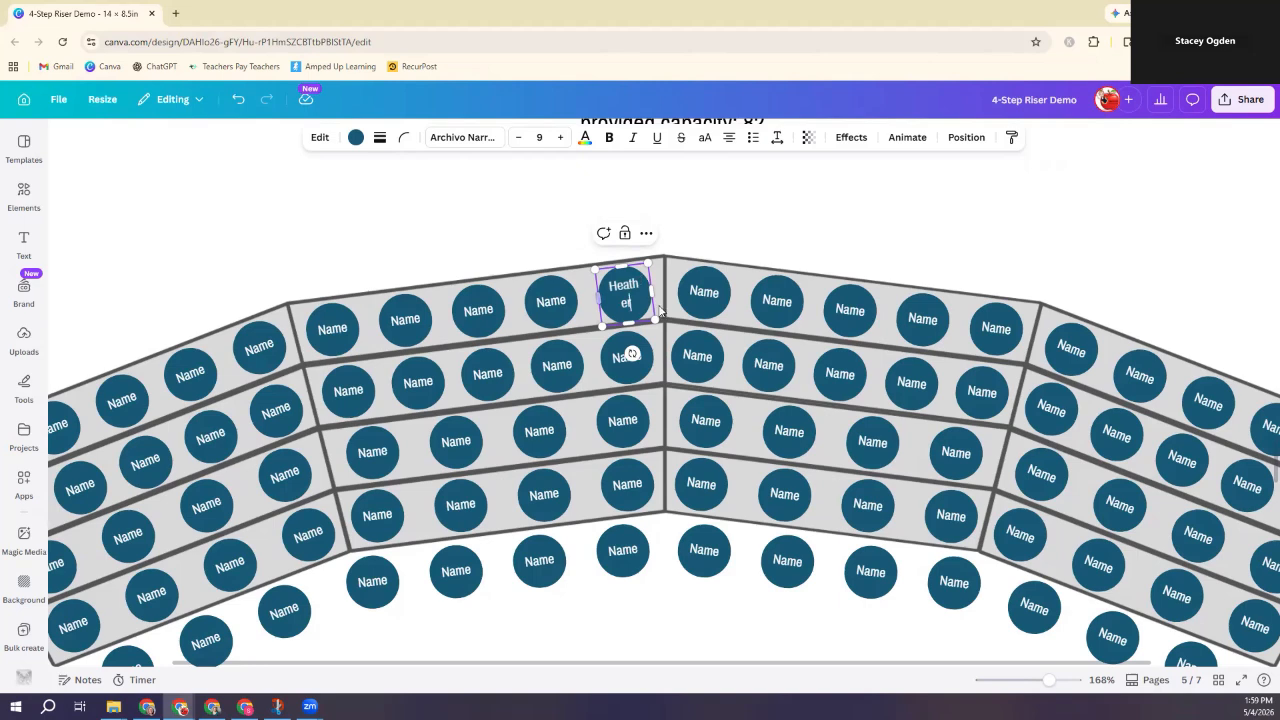
drag(633, 303, 601, 285)
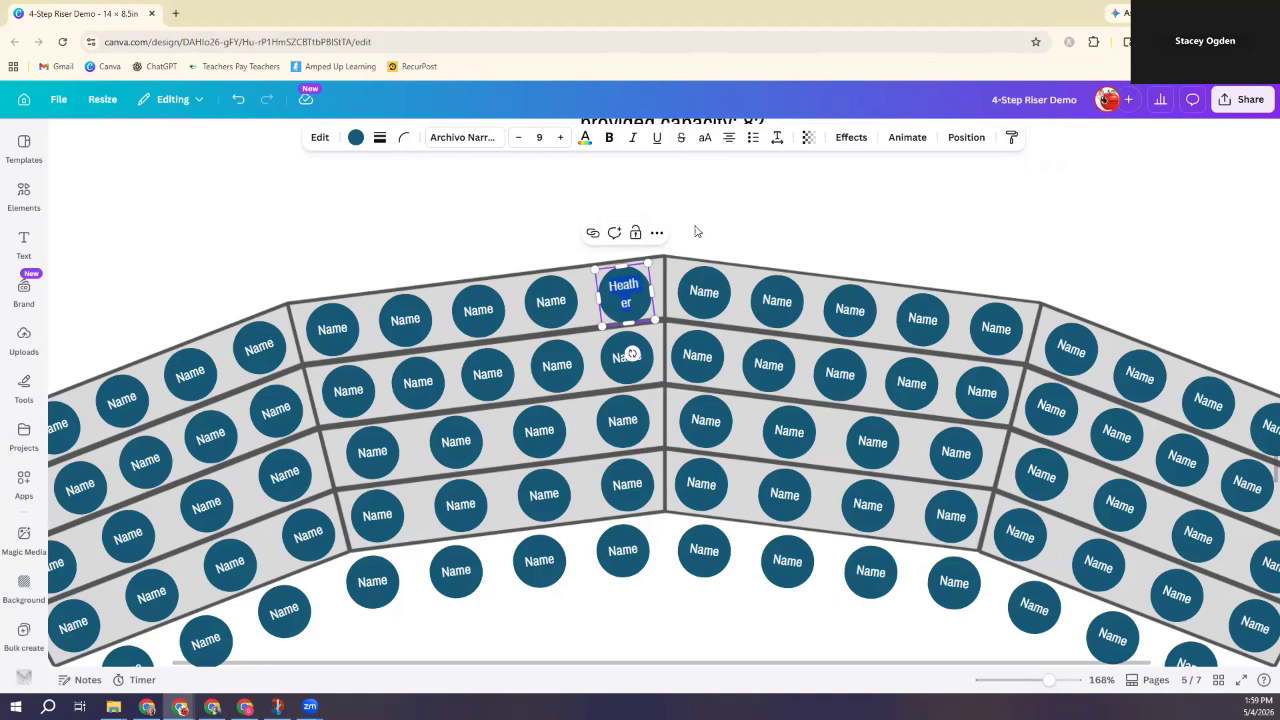
click(518, 139)
click(518, 139)
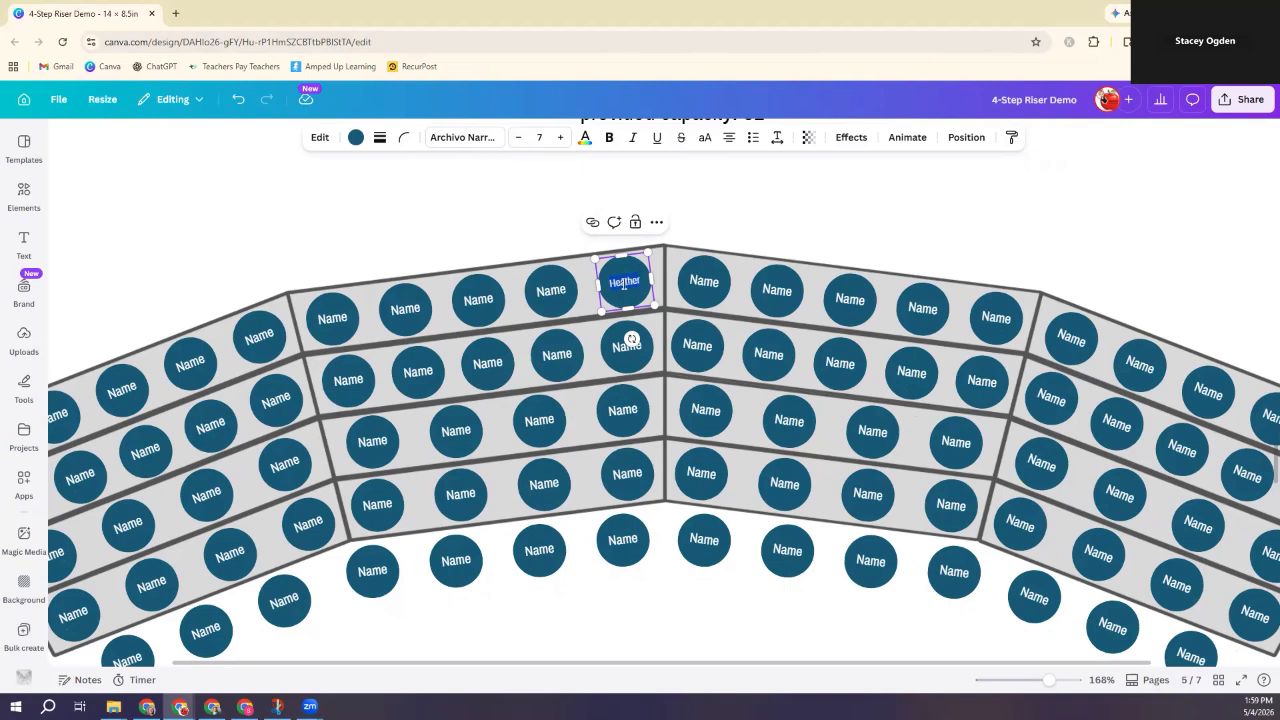
Step: Replace the Name placeholders in the next two circles left of Heather with Nancy and Jaime
click(551, 290)
double_click(551, 290)
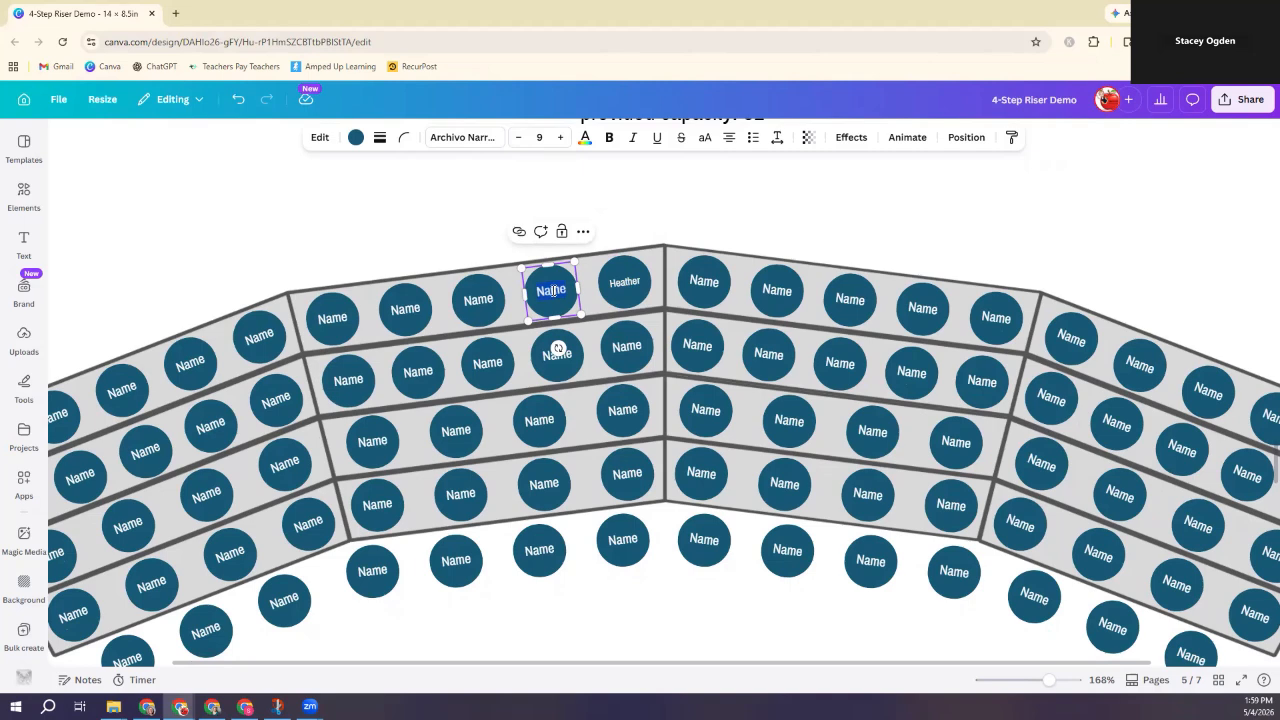
text(Nancy)
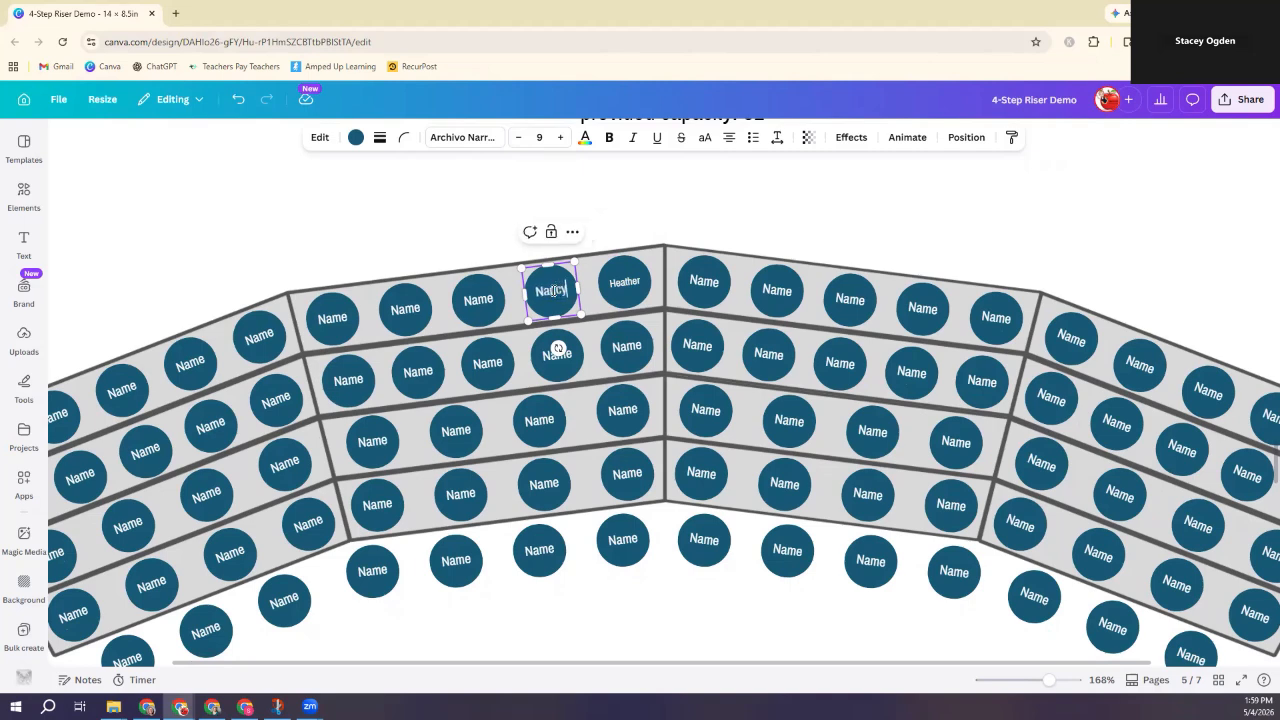
click(479, 299)
double_click(483, 303)
key(BackSpace)
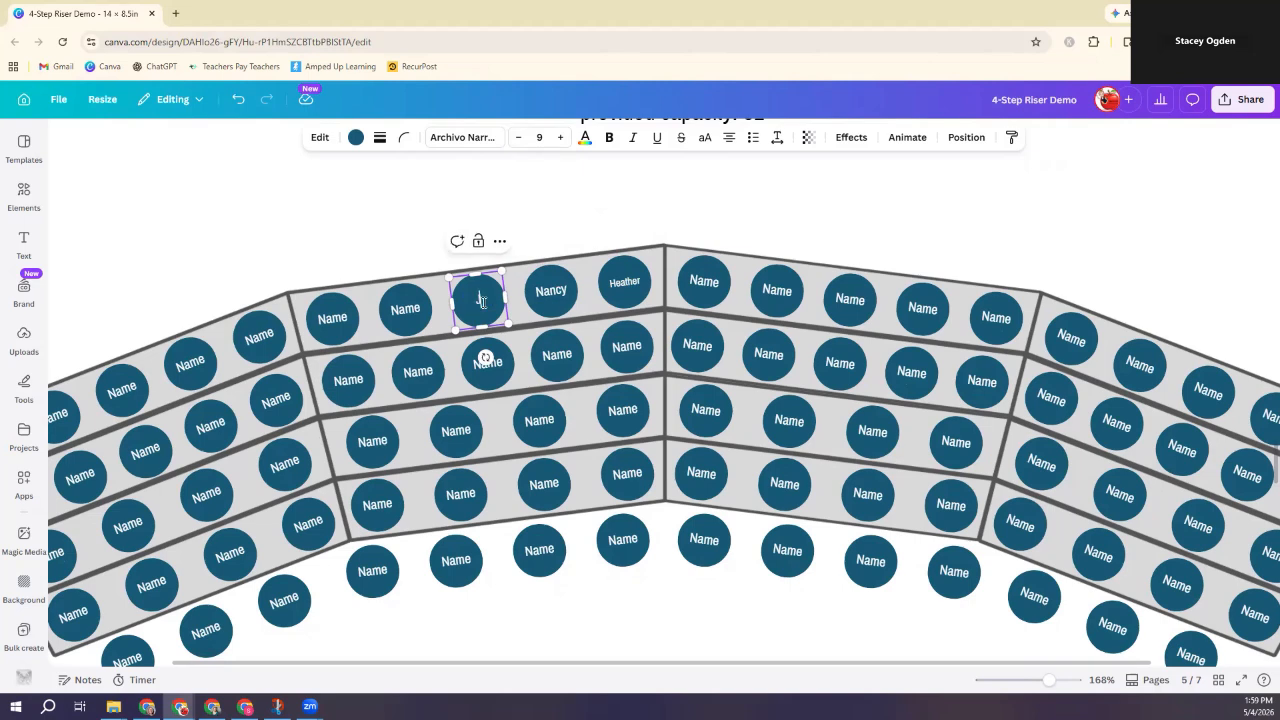
text(Jaime)
click(722, 221)
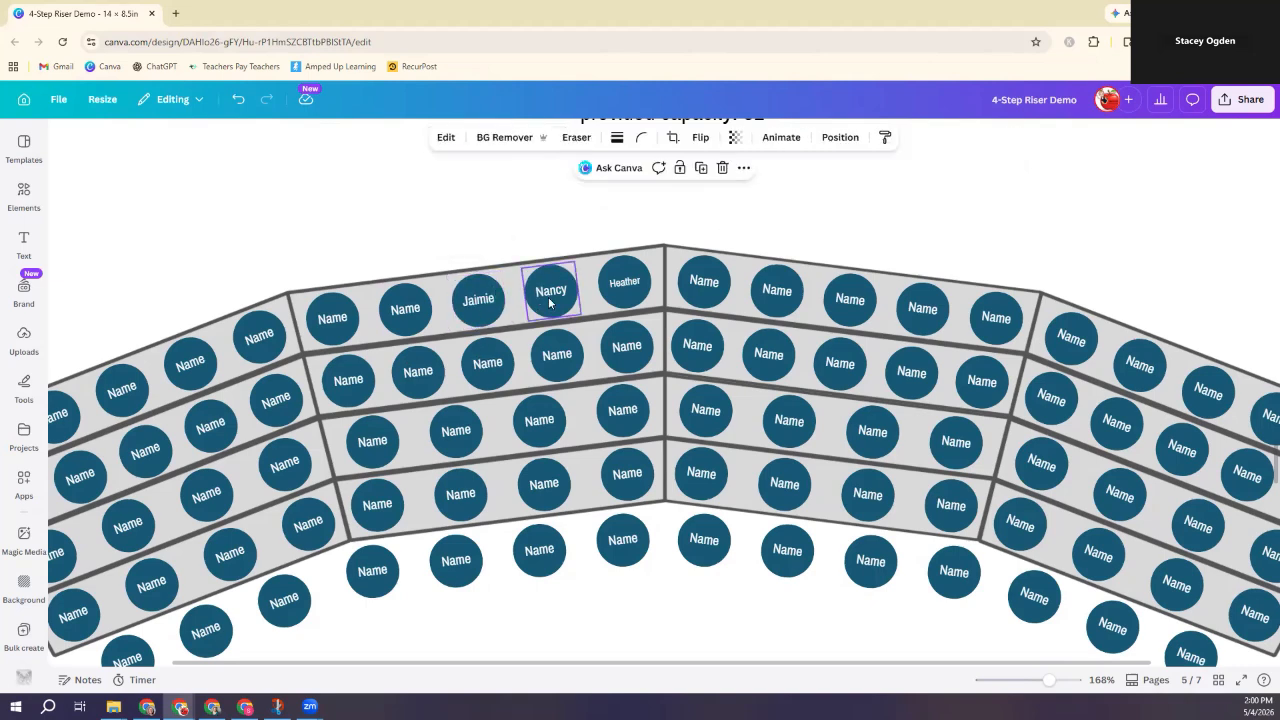
Step: Recolour the Nancy circle black and apply Change all so every seat circle turns black
click(624, 271)
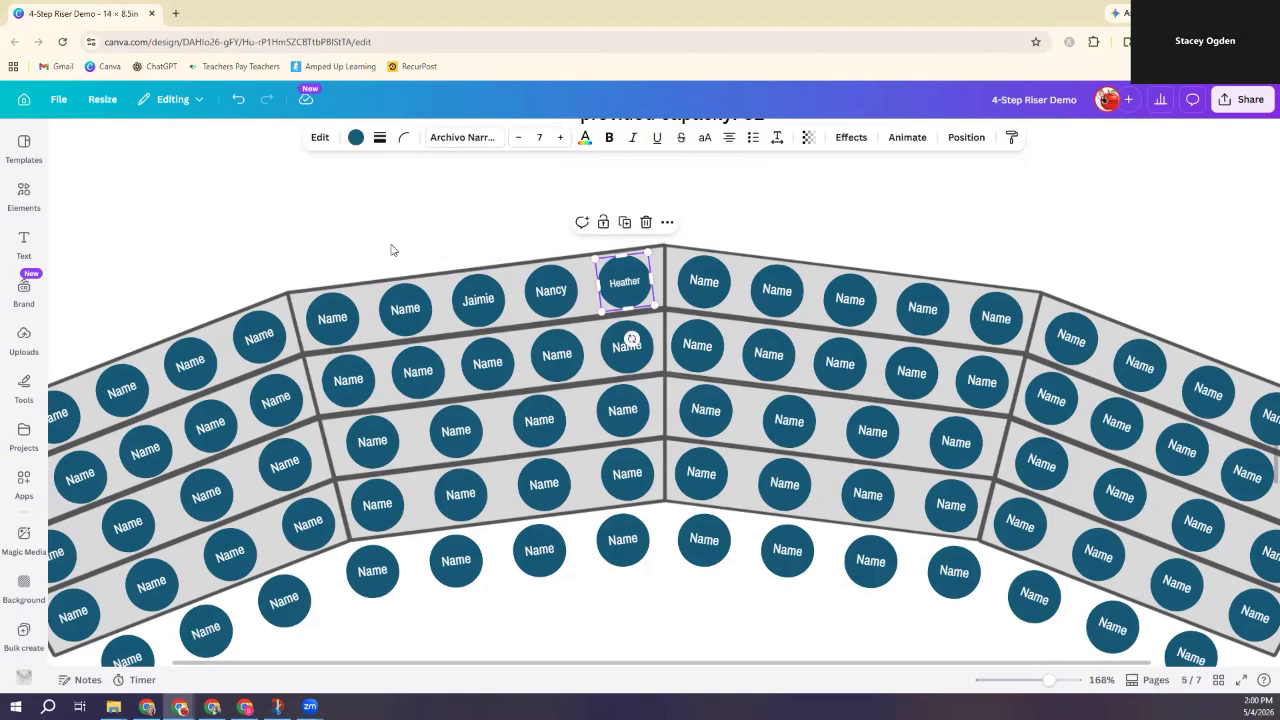
click(550, 289)
click(355, 138)
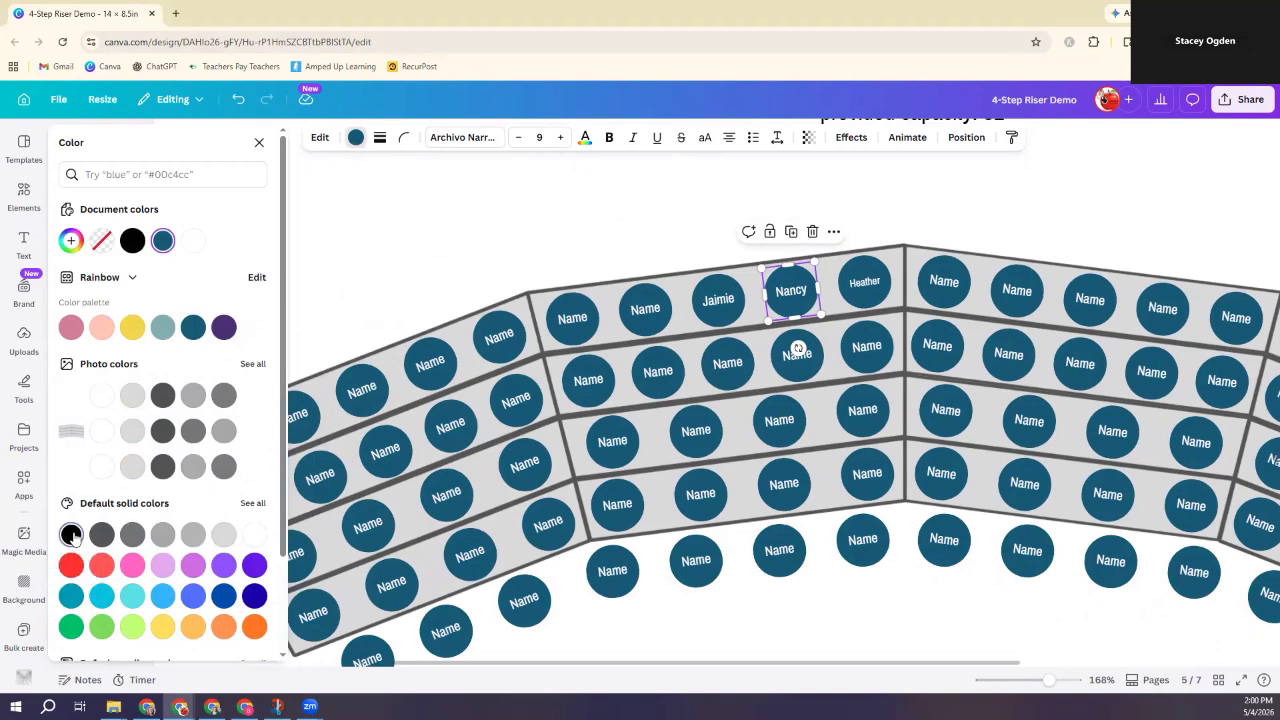
click(71, 536)
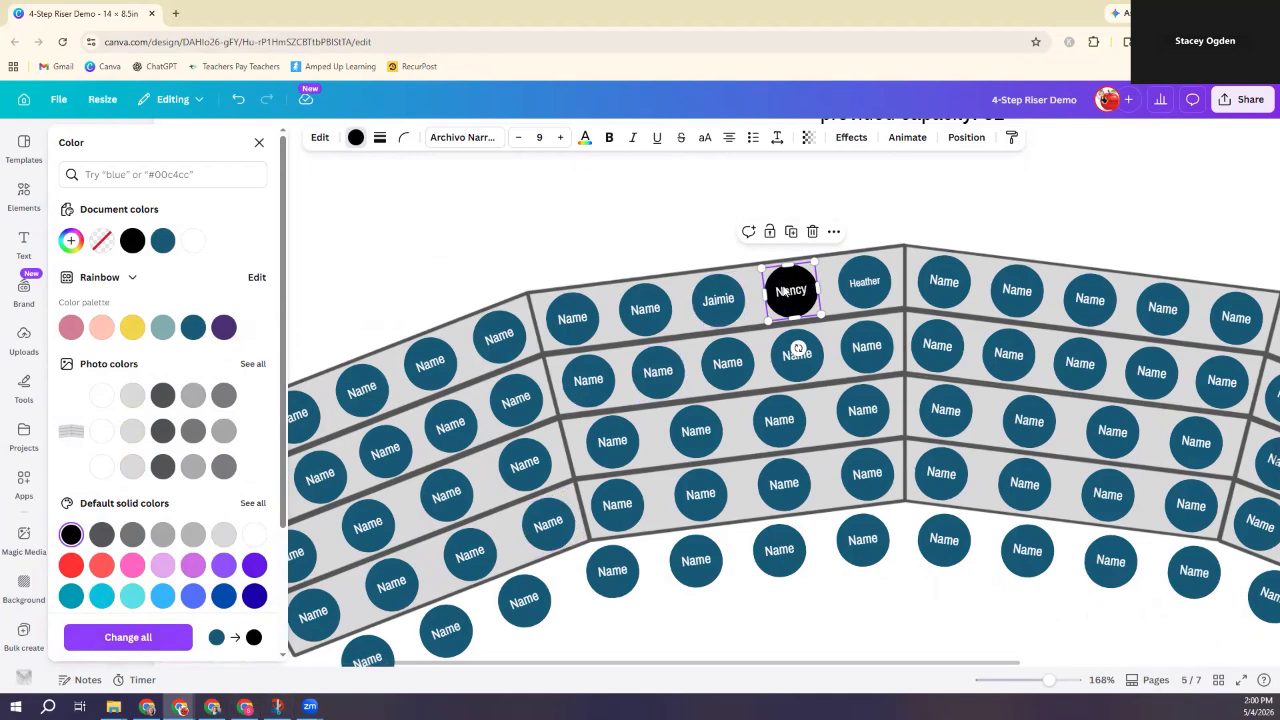
click(128, 637)
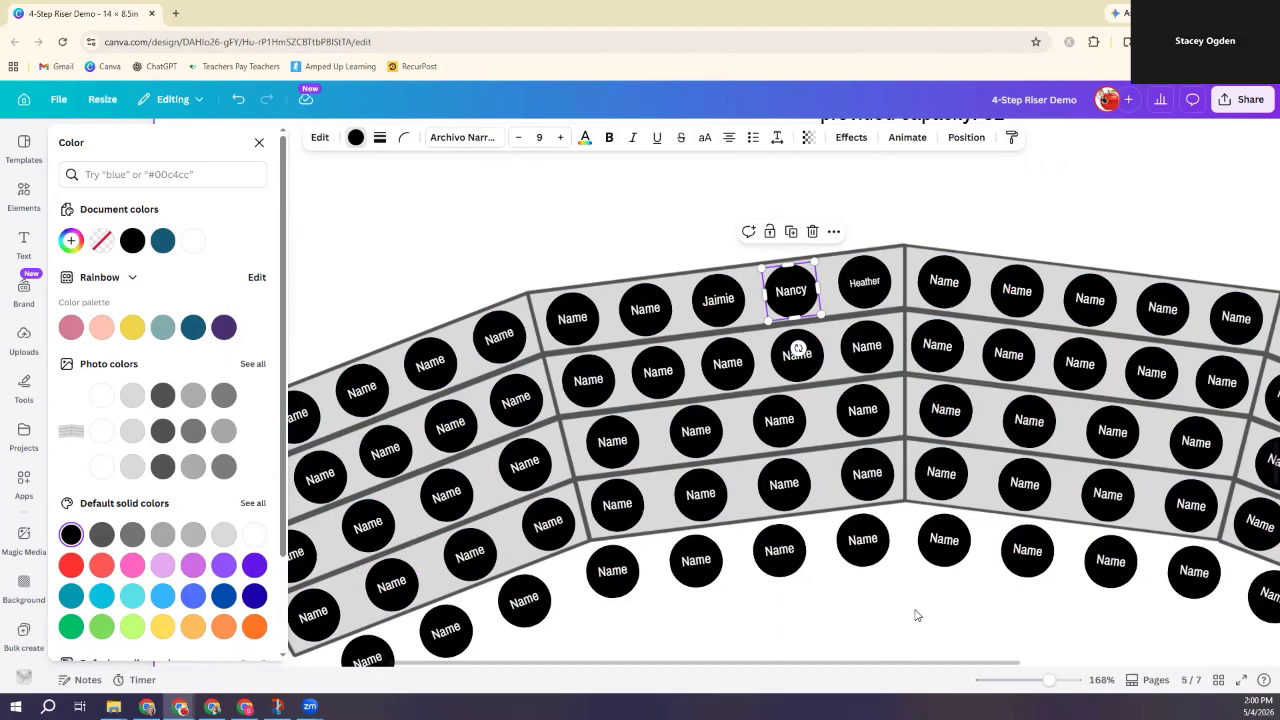
scroll(915, 615, up, 10)
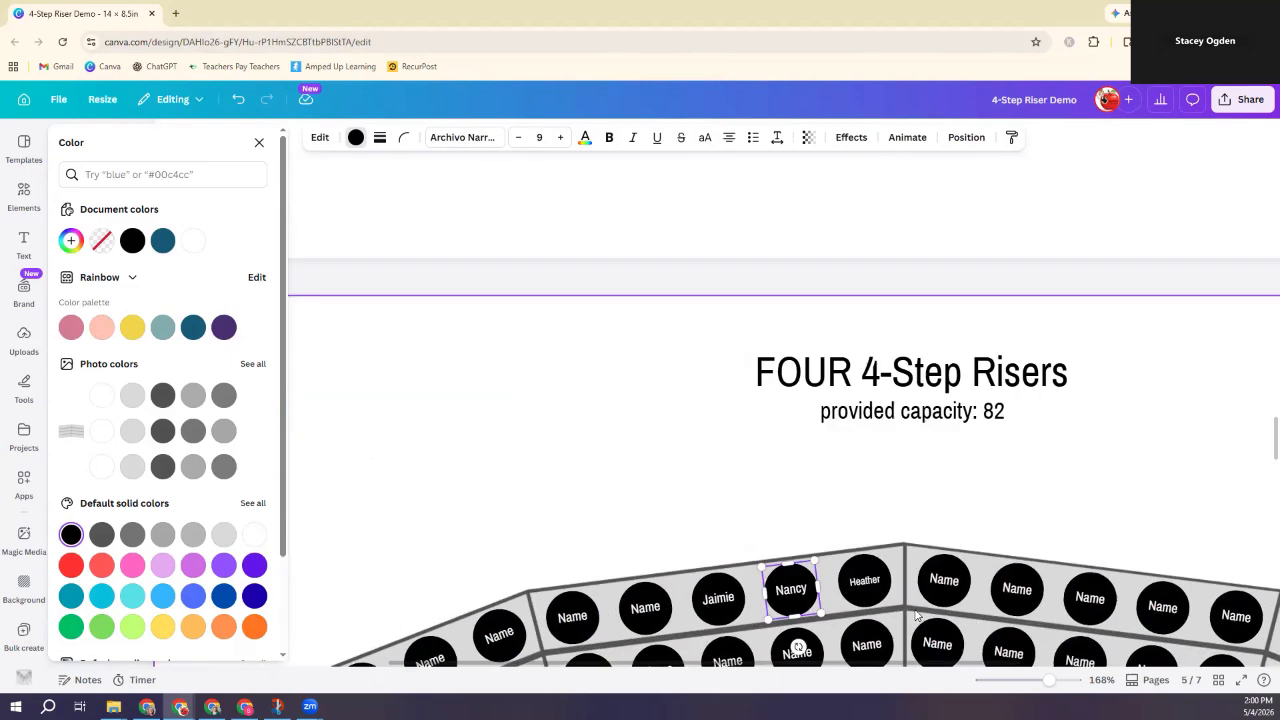
scroll(915, 615, up, 15)
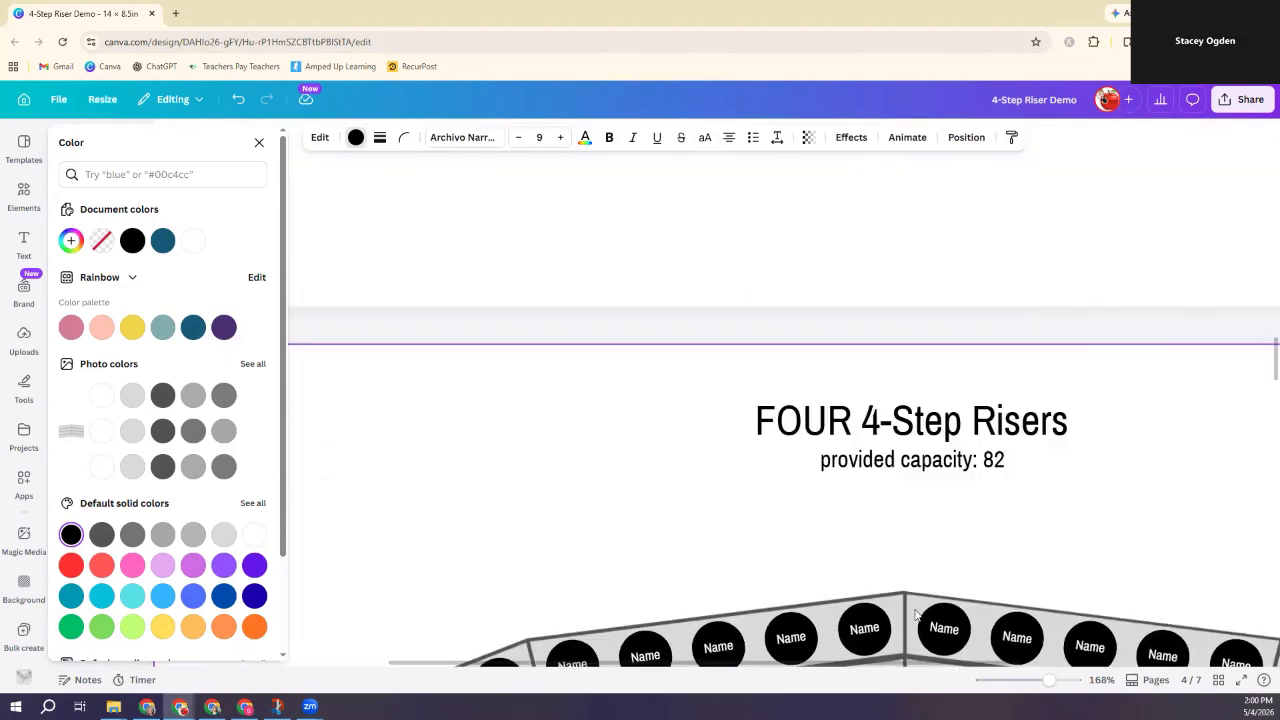
scroll(915, 615, up, 3)
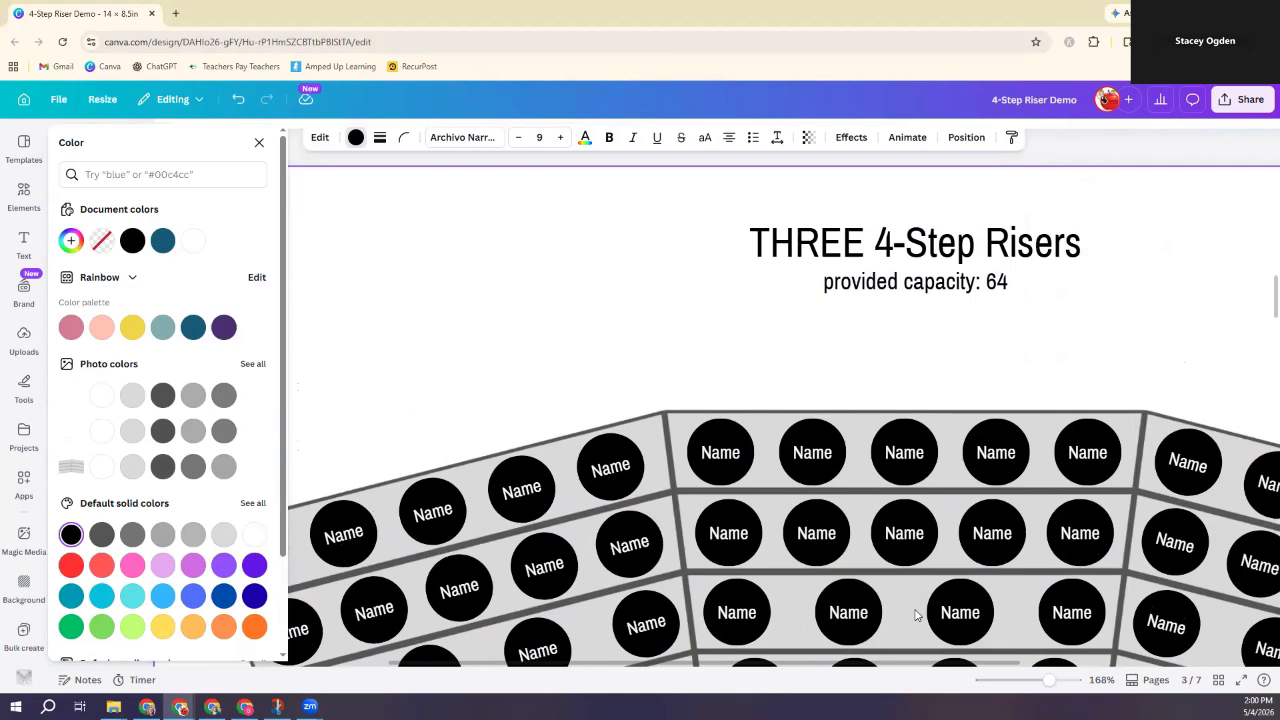
scroll(915, 615, up, 2)
scroll(915, 615, down, 20)
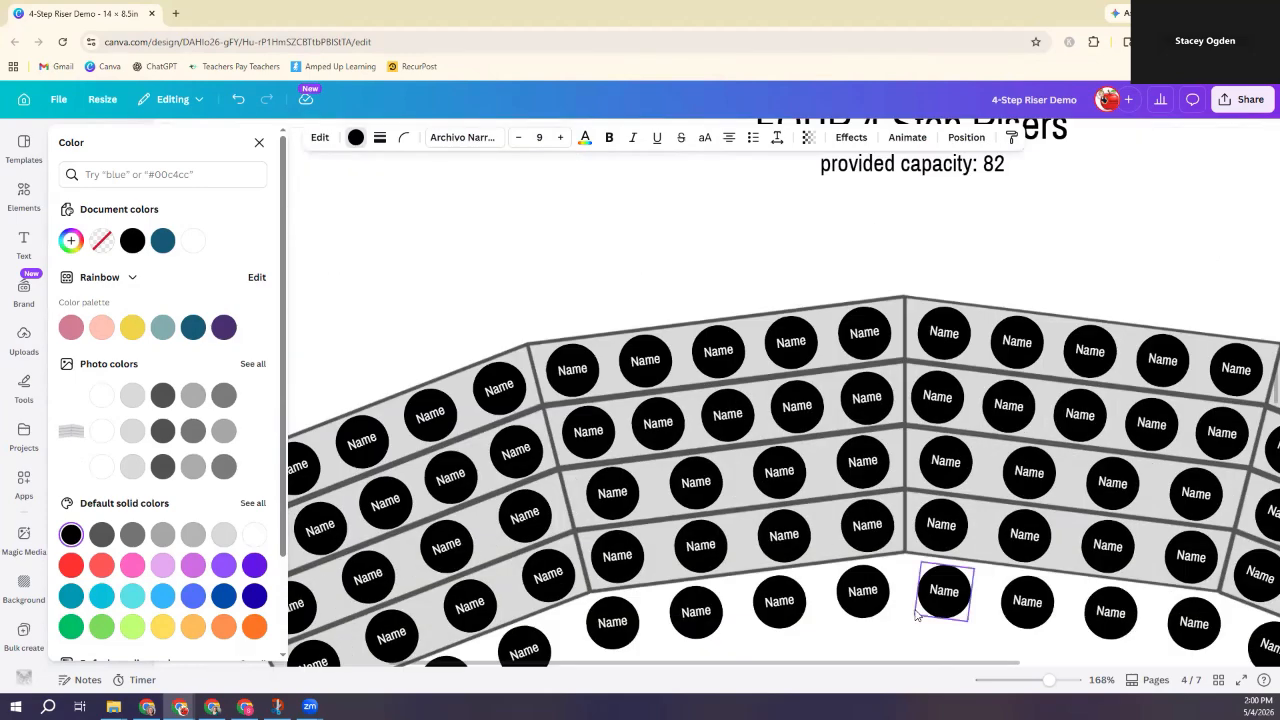
scroll(915, 615, down, 10)
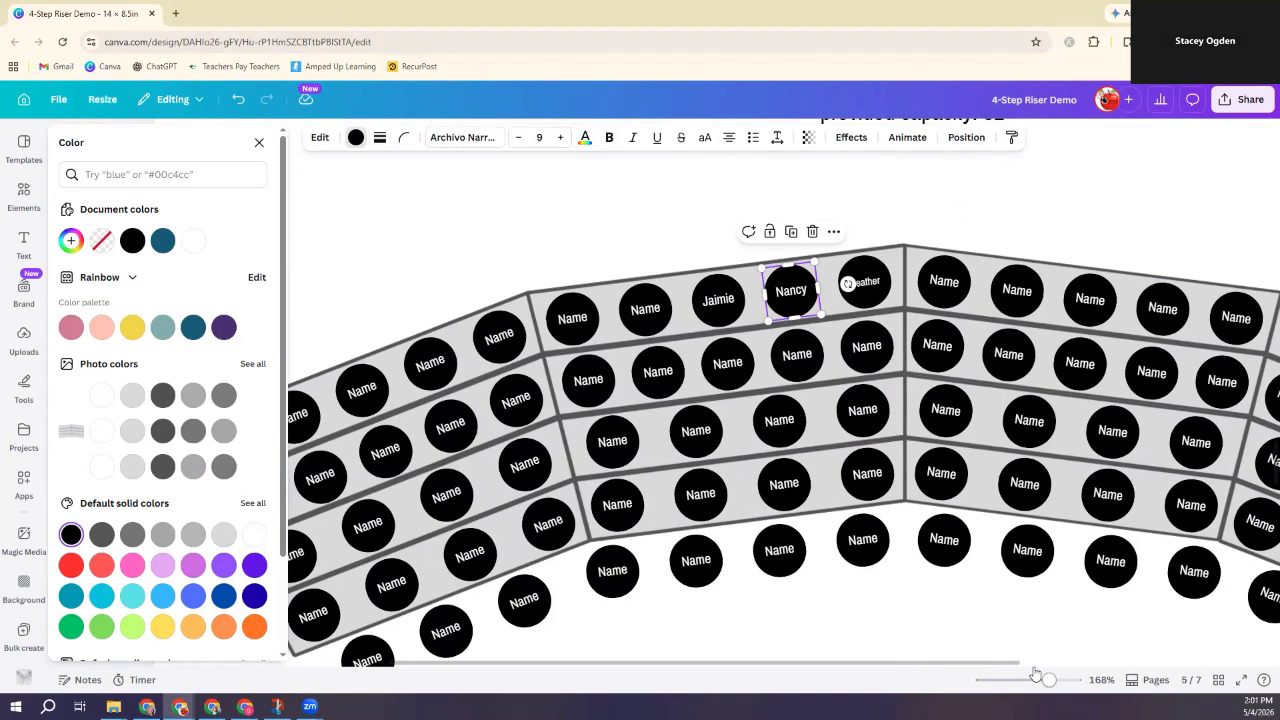
Step: Zoom out to about 111% and close the Color panel to see the whole chart
drag(1050, 681, 1040, 683)
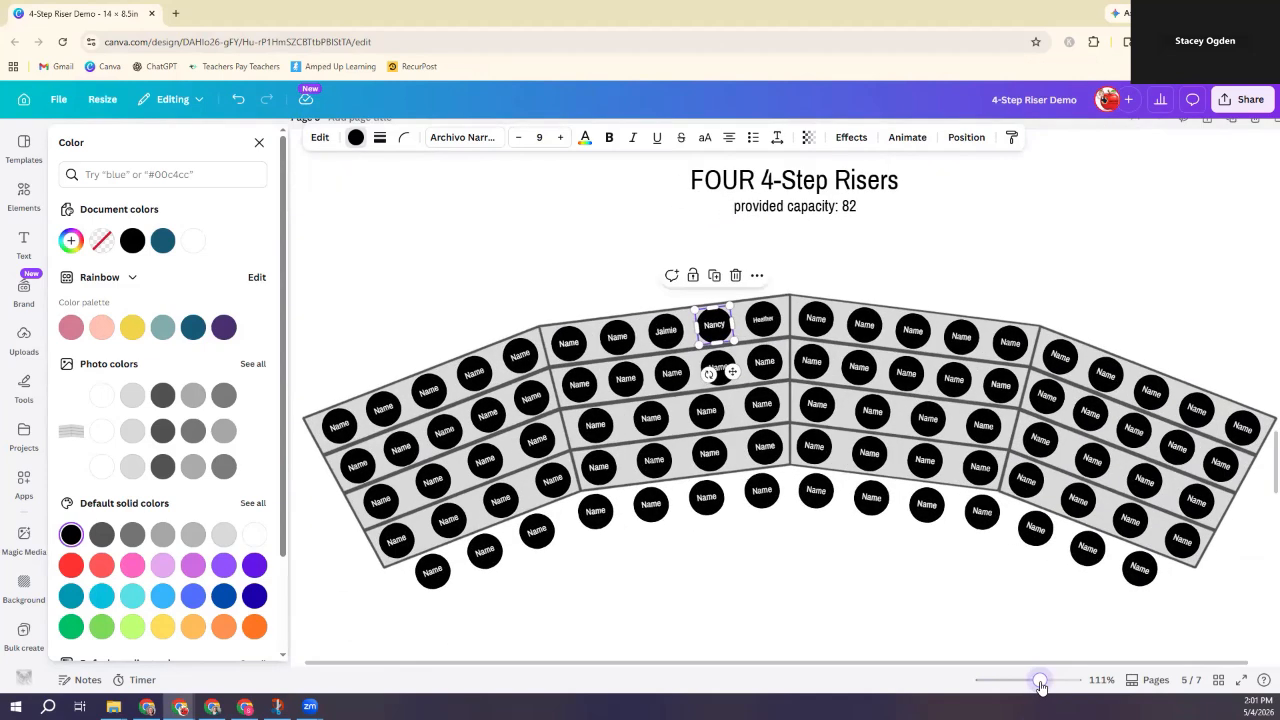
click(803, 288)
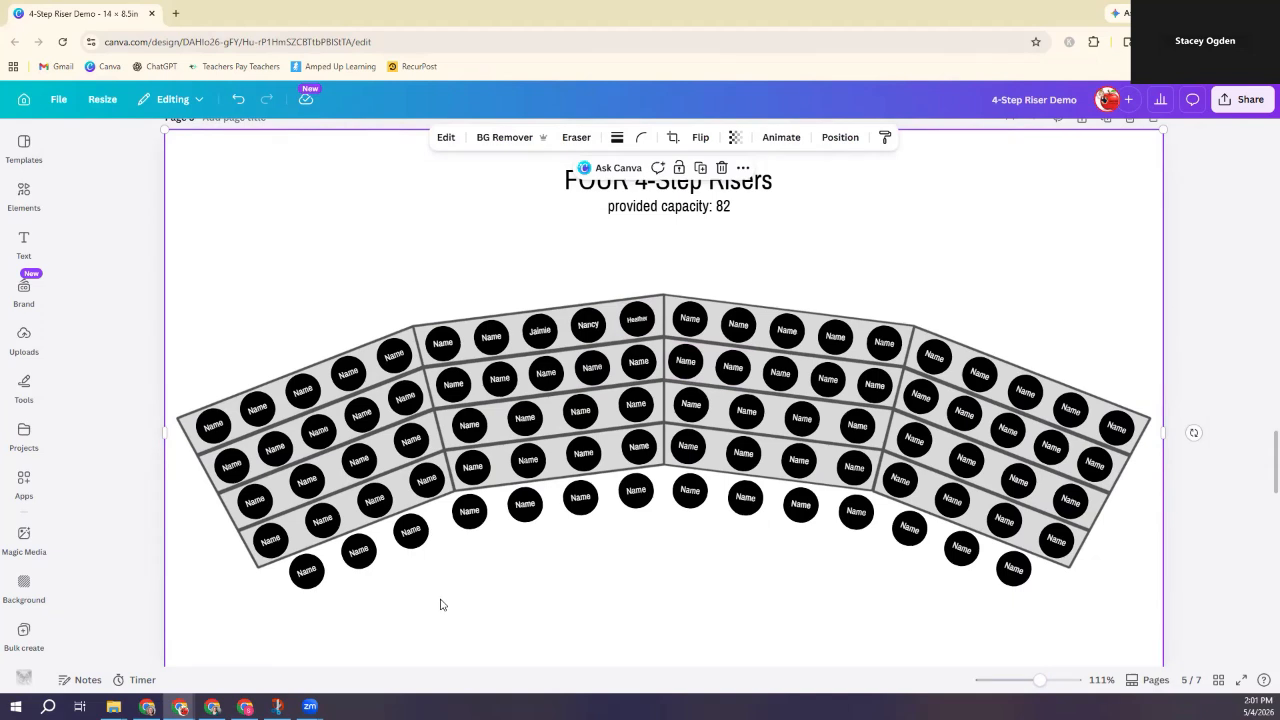
Step: Delete one Name circle from the left riser section and shift a neighbouring circle into the gap
click(401, 395)
drag(401, 395, 928, 393)
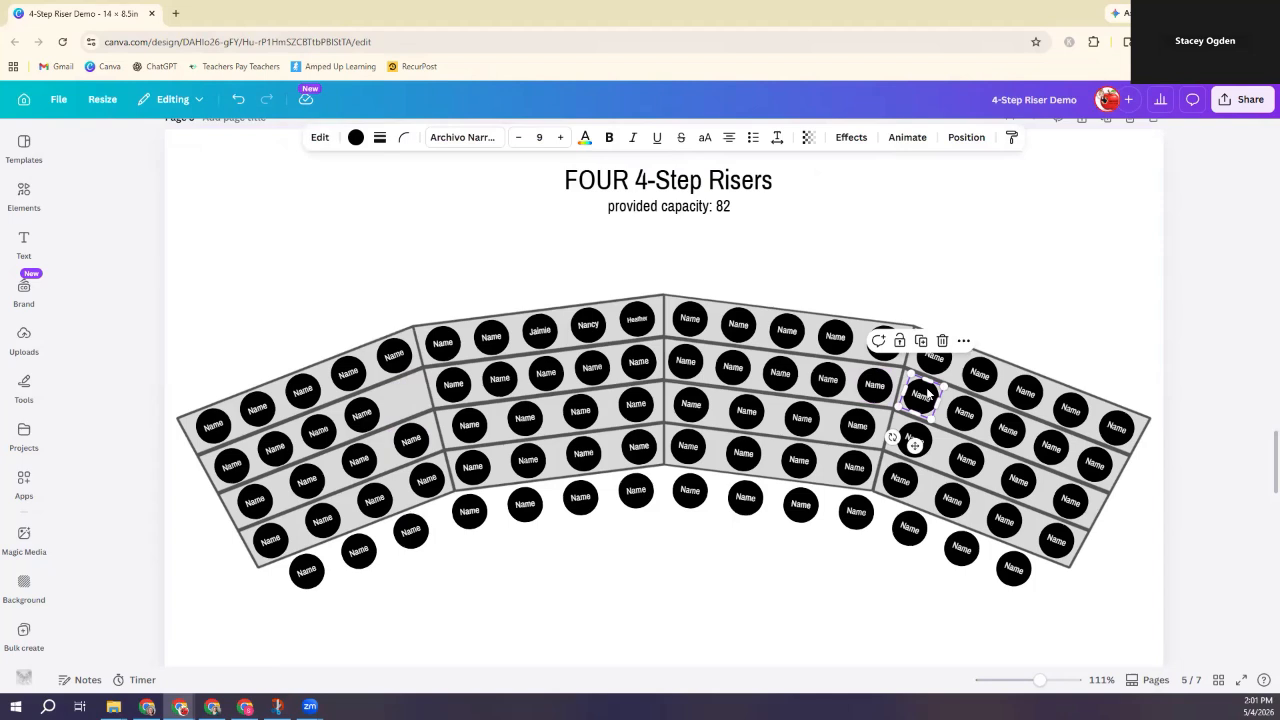
key(Delete)
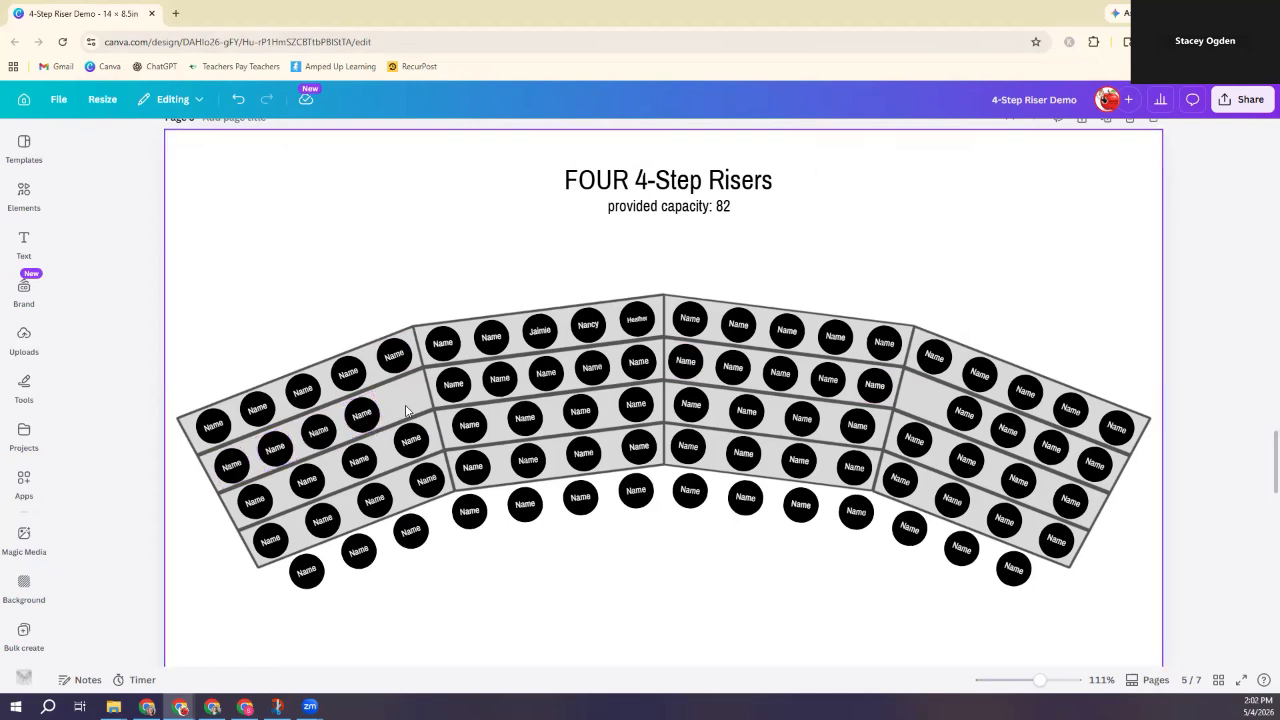
mouse_move(365, 414)
mouse_down()
mouse_move(399, 401)
mouse_move(346, 416)
mouse_up()
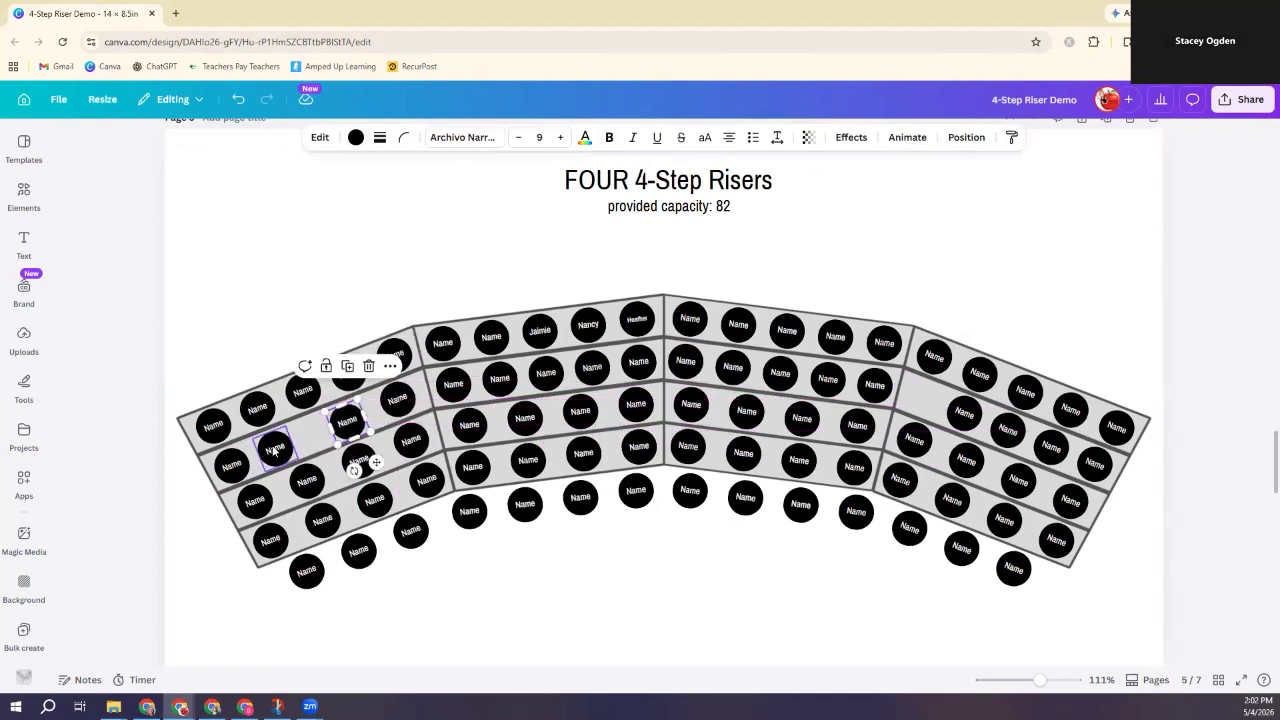
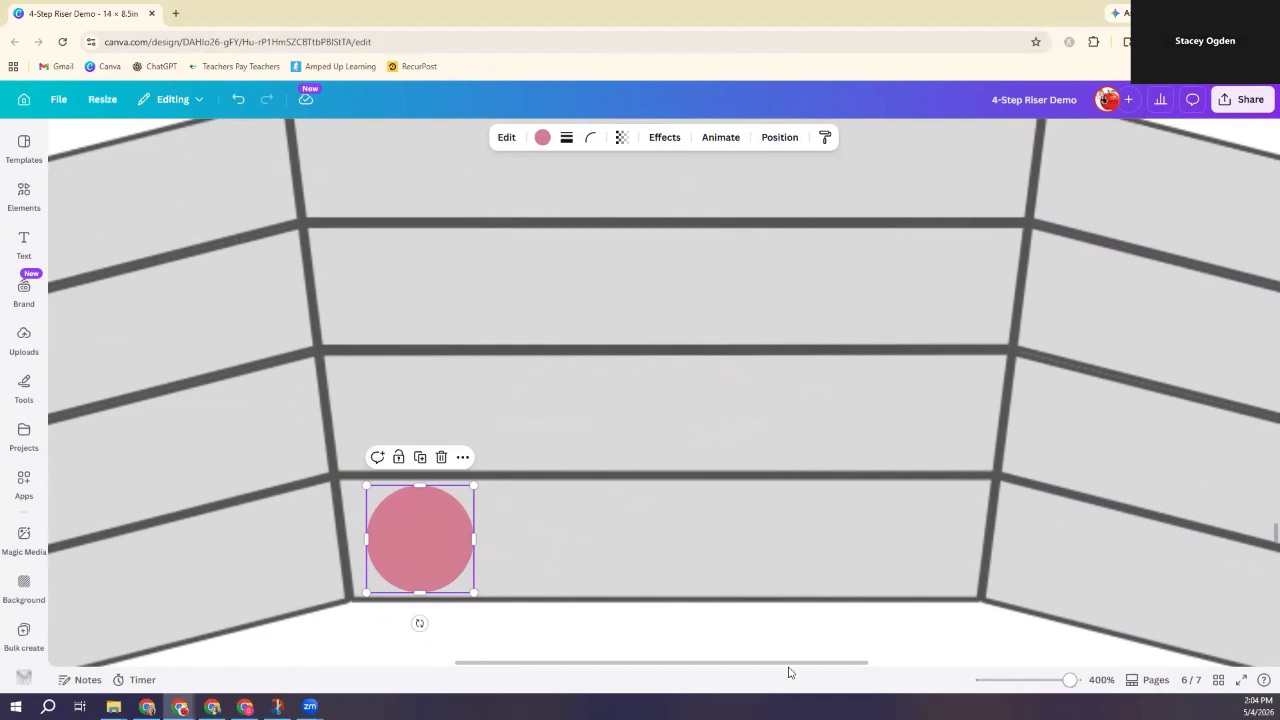
Step: Type 'Name' inside the pink circle, correcting the mistyped capital
double_click(423, 540)
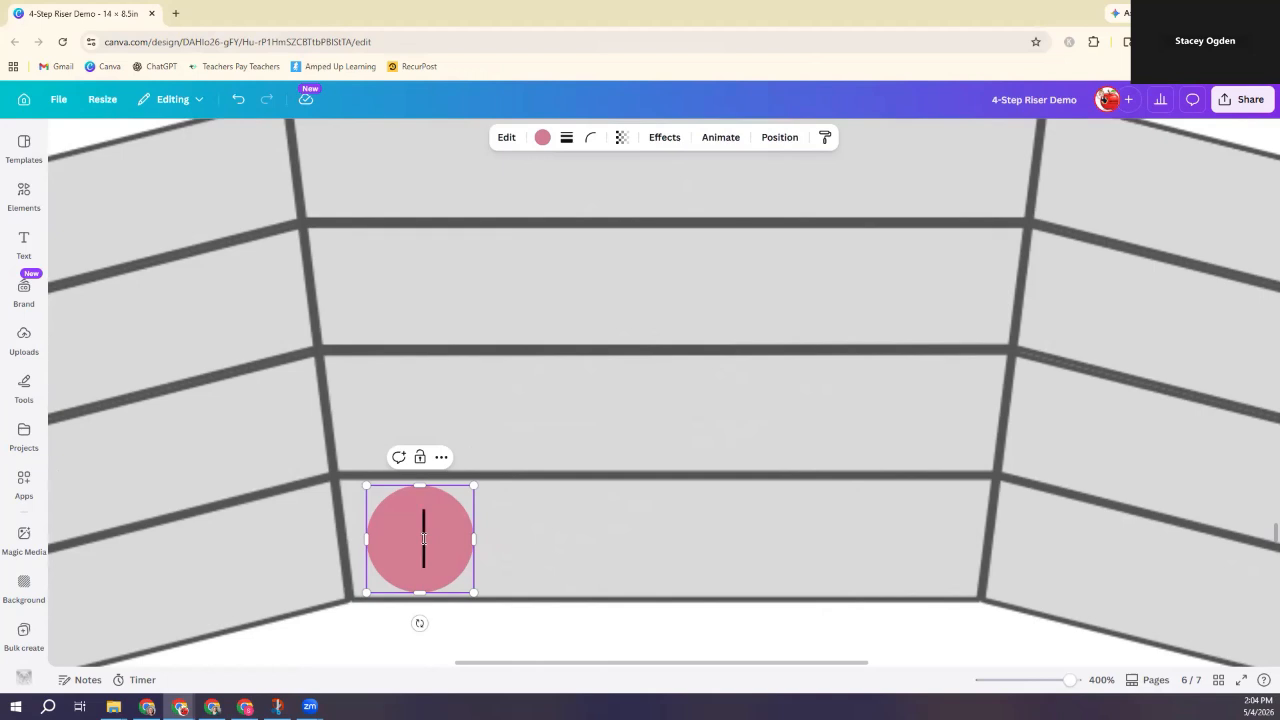
text(NAme)
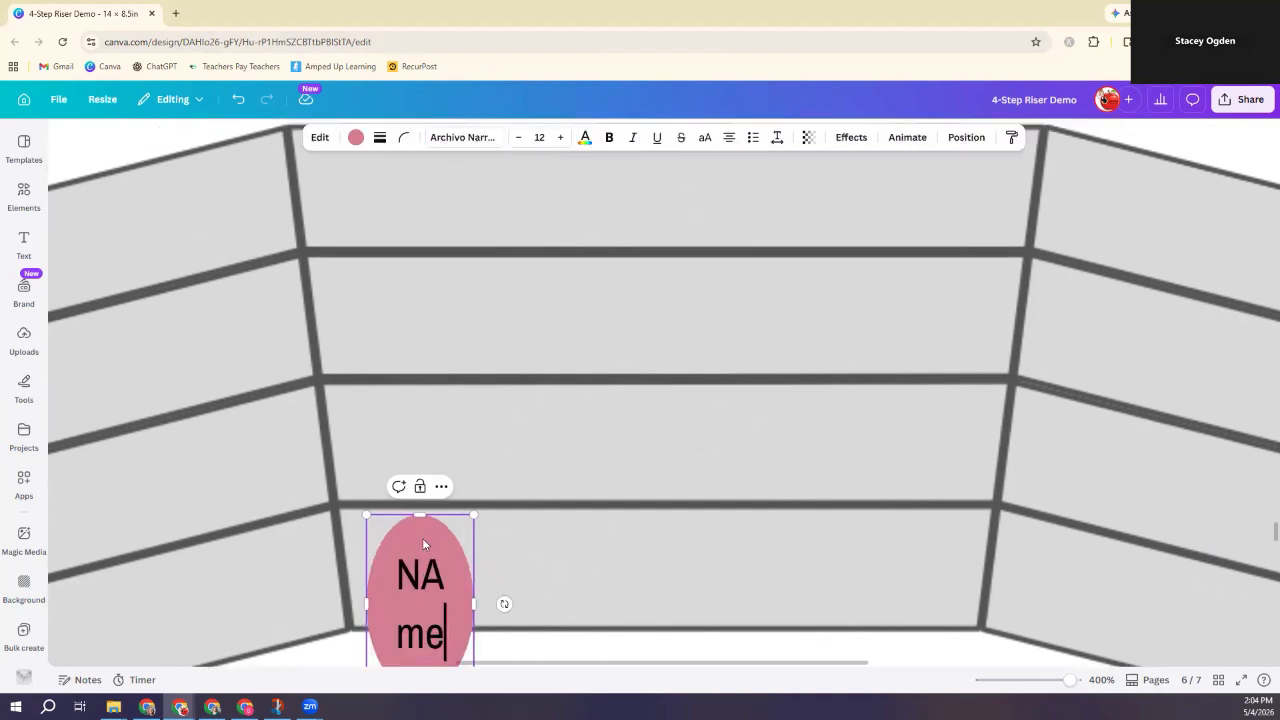
key(BackSpace)
key(BackSpace)
key(BackSpace)
text(am)
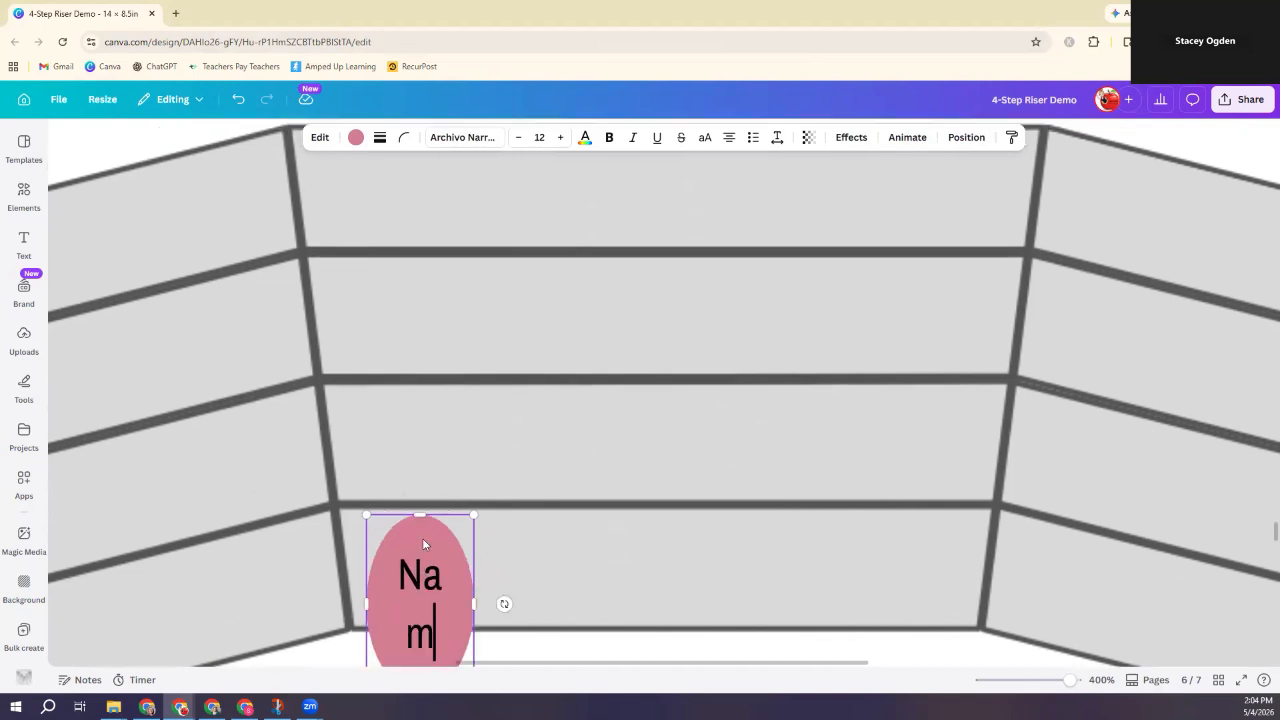
text(e)
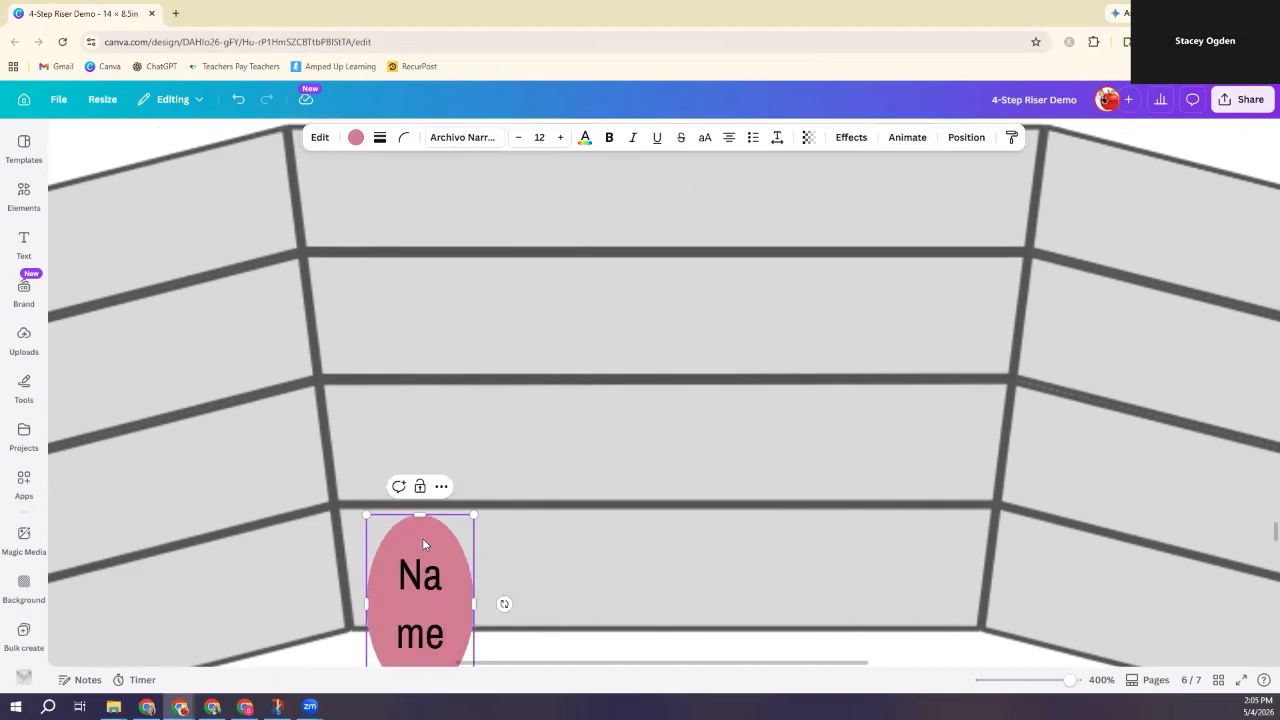
Step: Shrink the Name text to size 8 so it fits on one line
scroll(548, 486, down, 2)
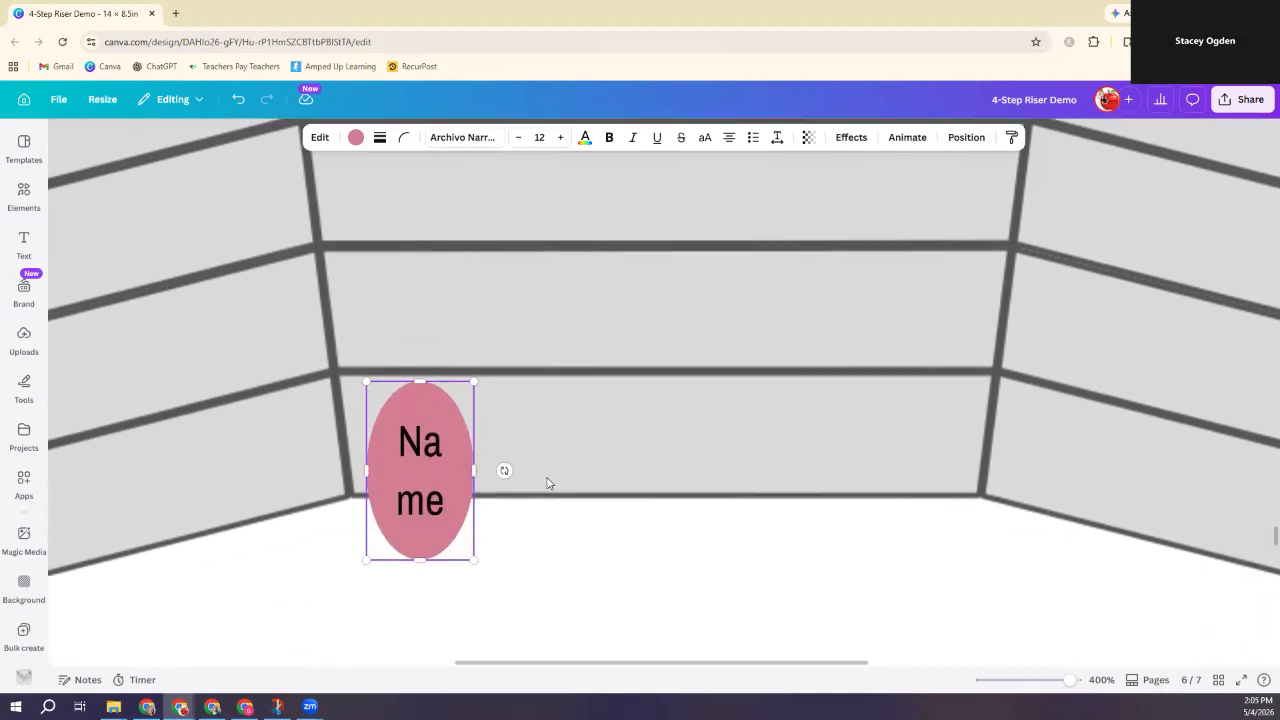
double_click(446, 501)
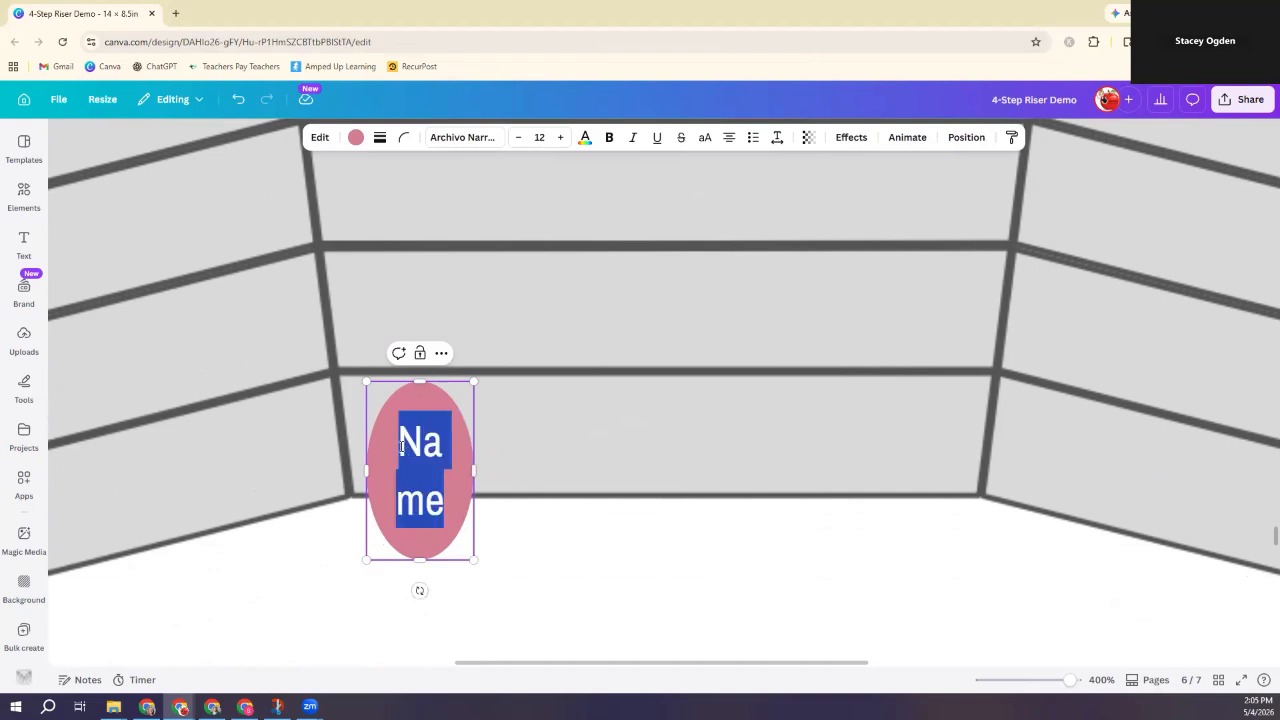
click(517, 139)
click(517, 139)
click(518, 139)
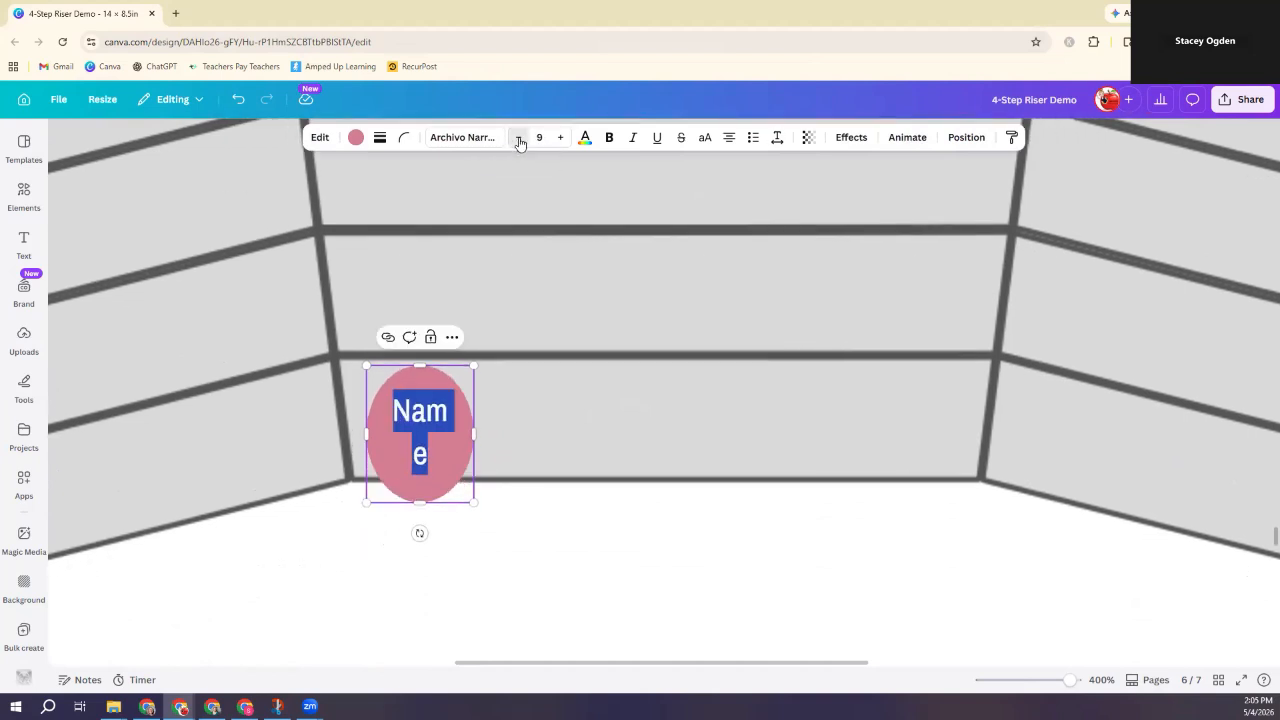
click(518, 139)
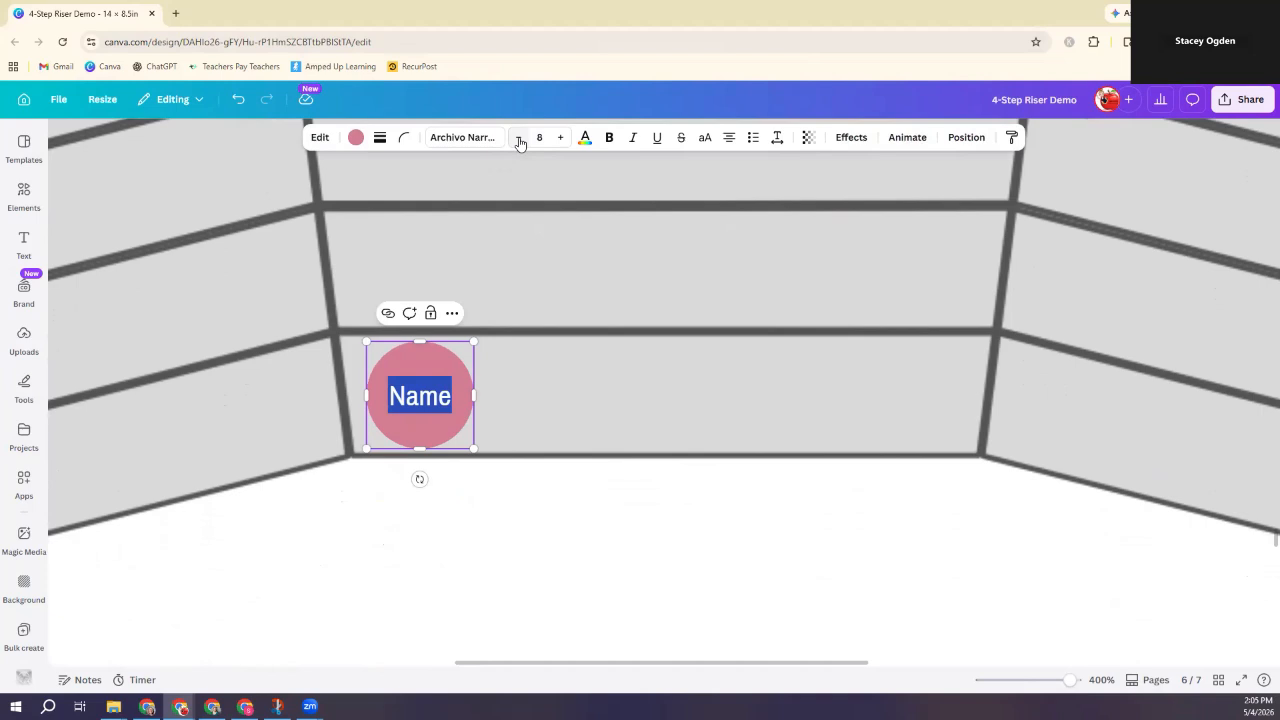
Step: Make the circle's Name text white
click(586, 142)
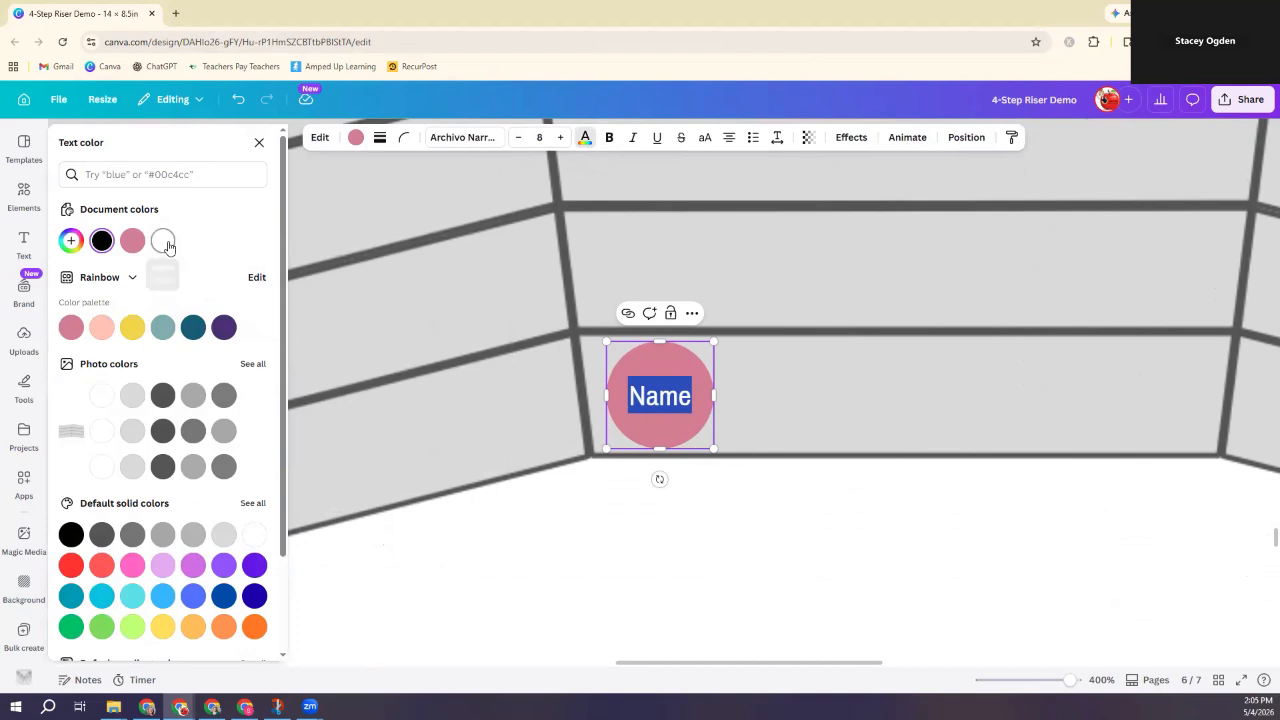
click(163, 241)
click(769, 537)
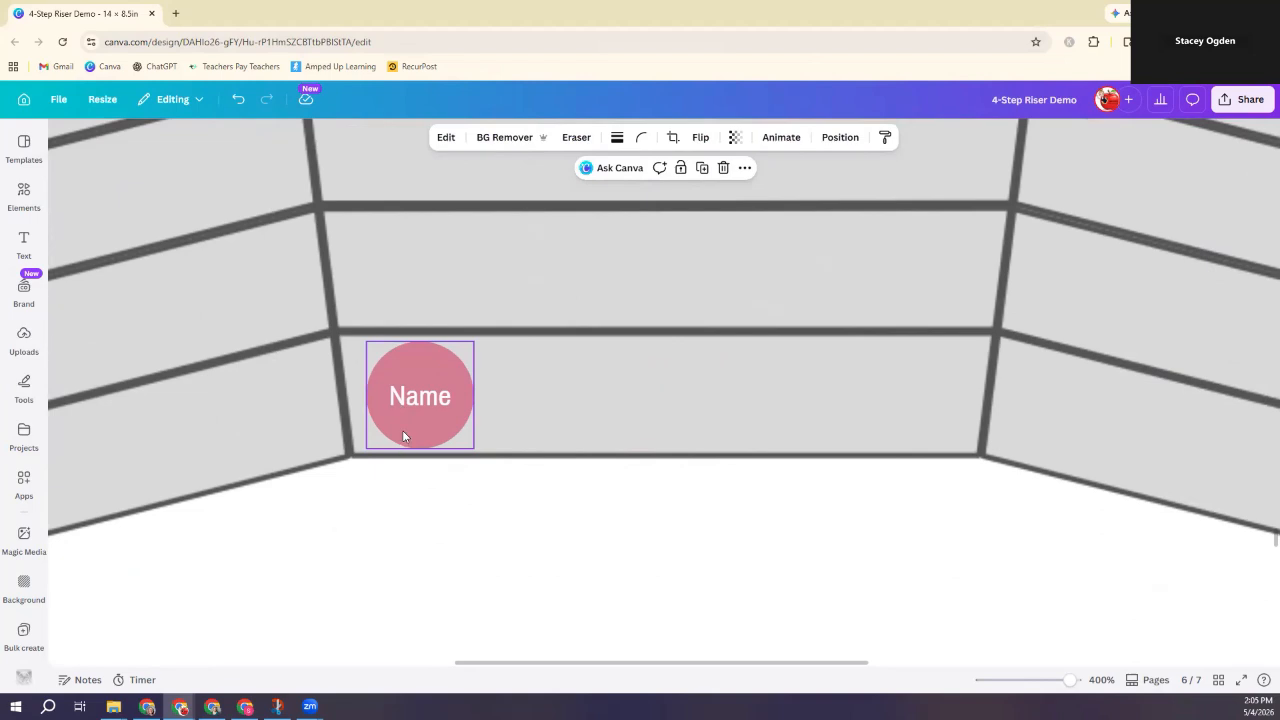
Step: Change the seat circle's fill from pink to teal
click(419, 356)
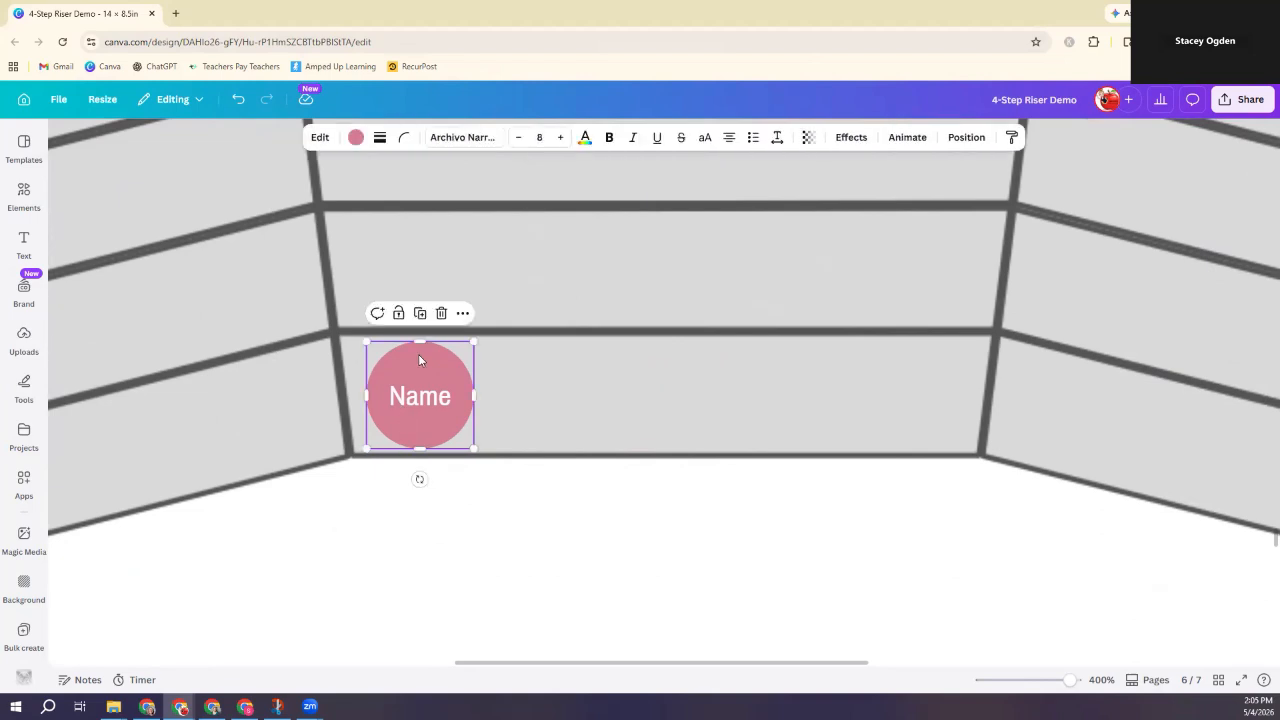
click(355, 140)
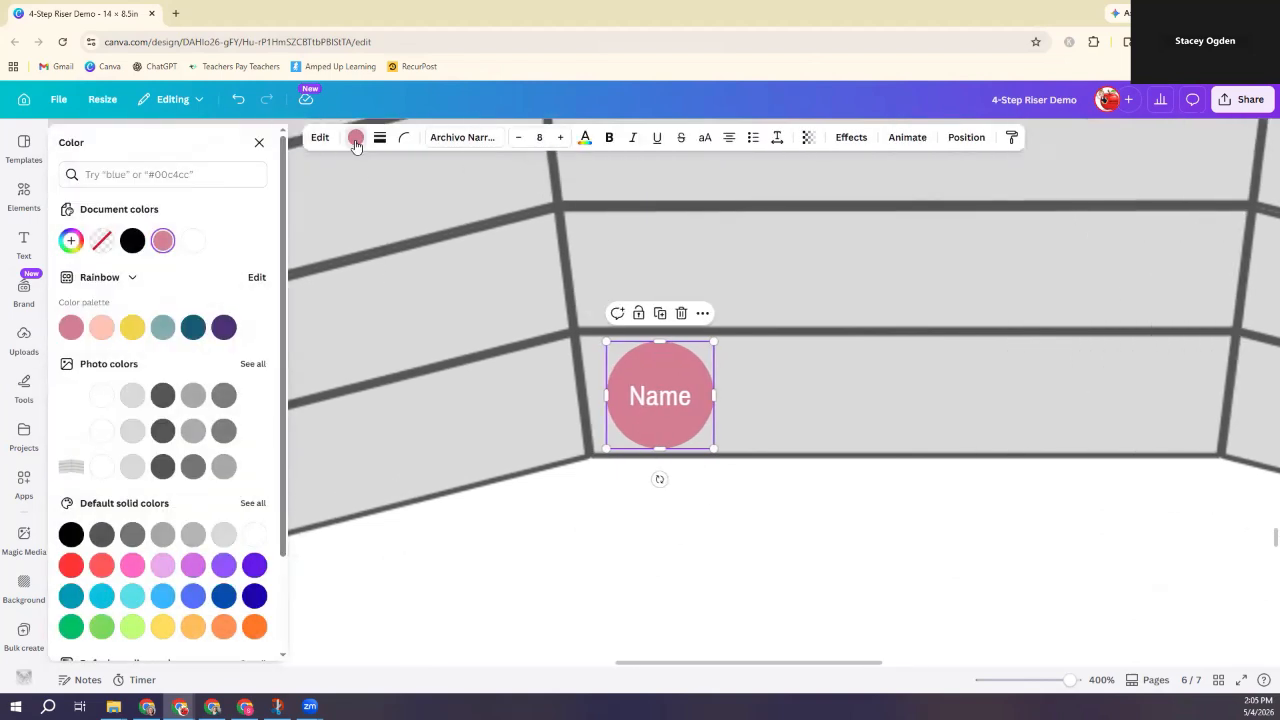
click(163, 328)
click(752, 561)
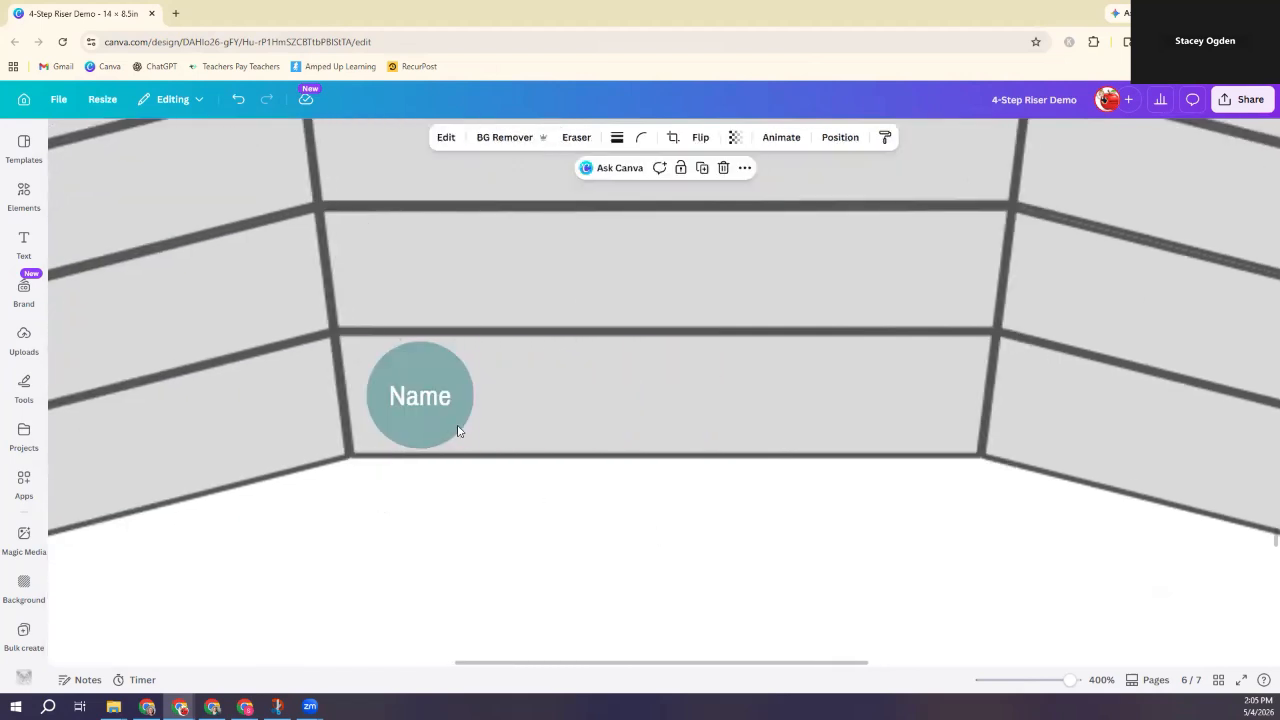
click(416, 376)
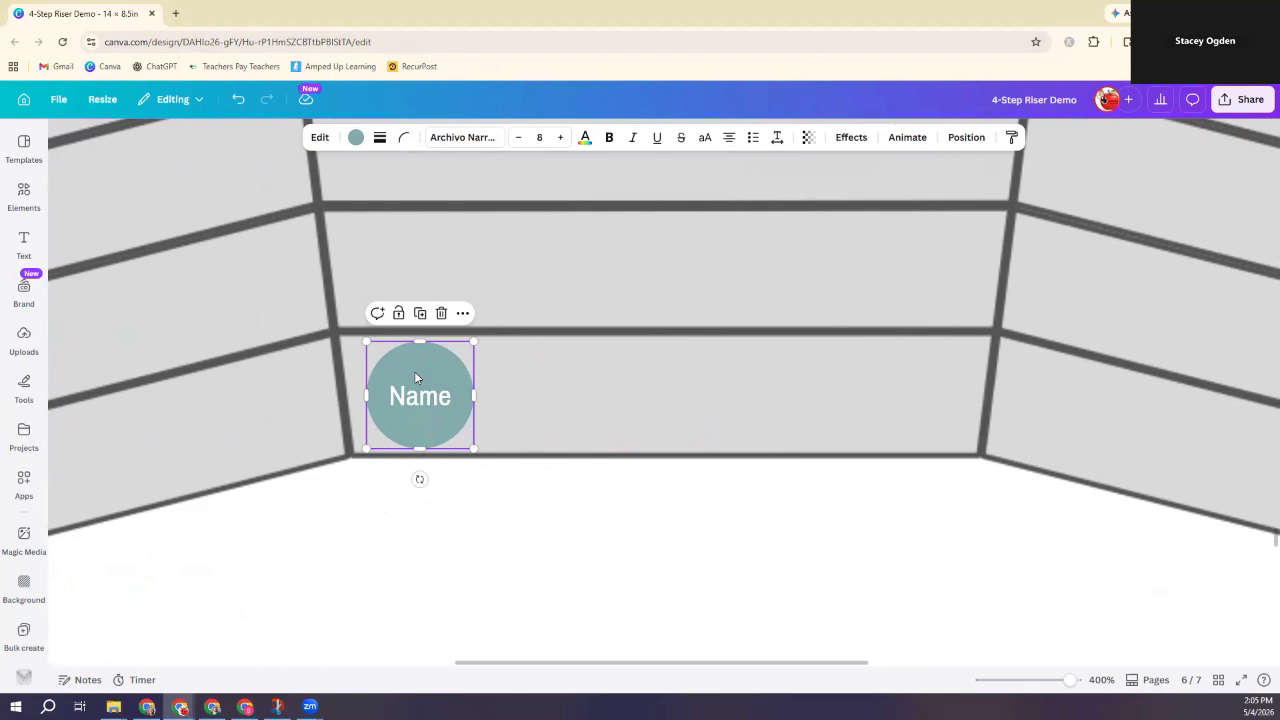
Step: Duplicate the teal circle, place the copy level to its right, and clear its text
key(ctrl+d)
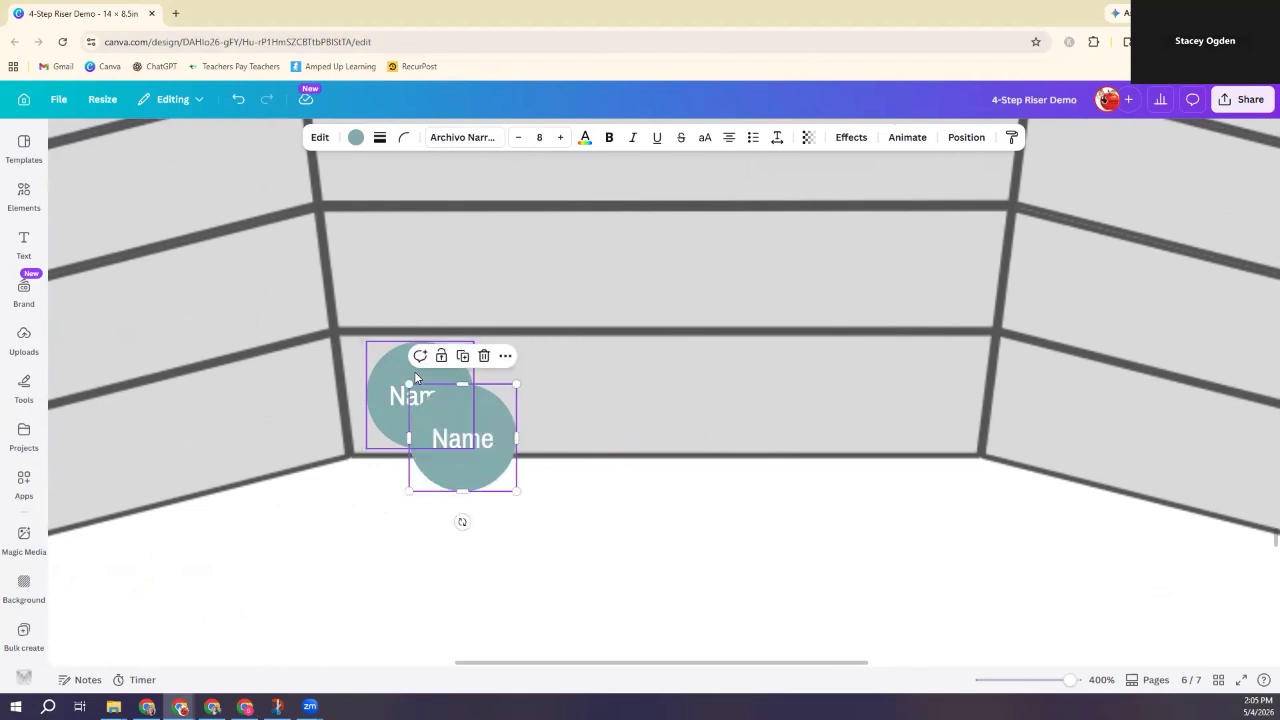
drag(464, 418, 668, 373)
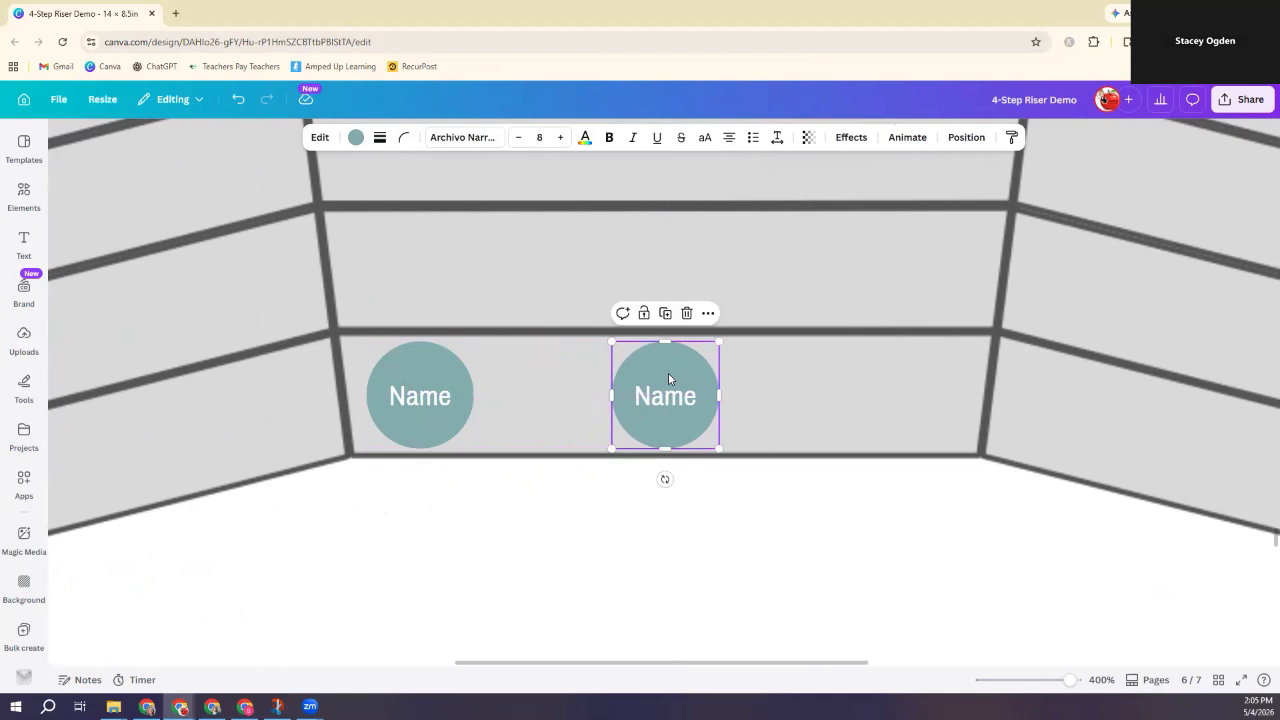
click(669, 398)
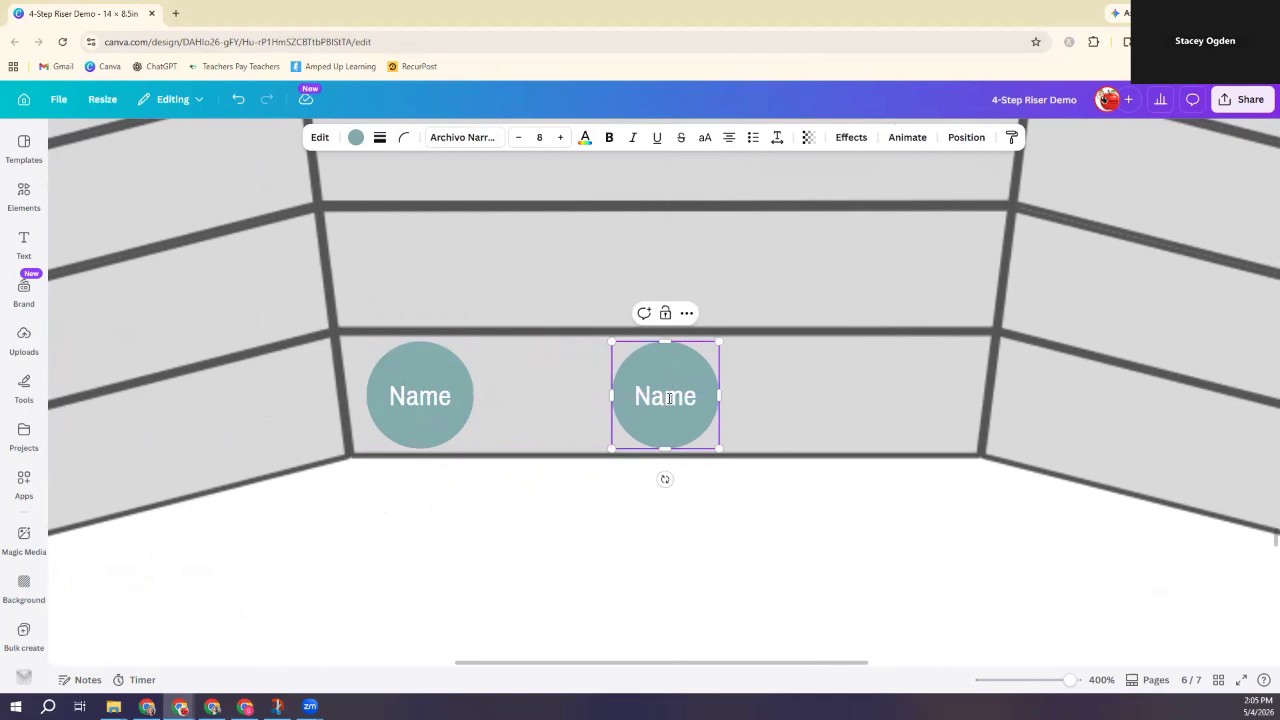
key(Delete)
key(Delete)
key(BackSpace)
key(BackSpace)
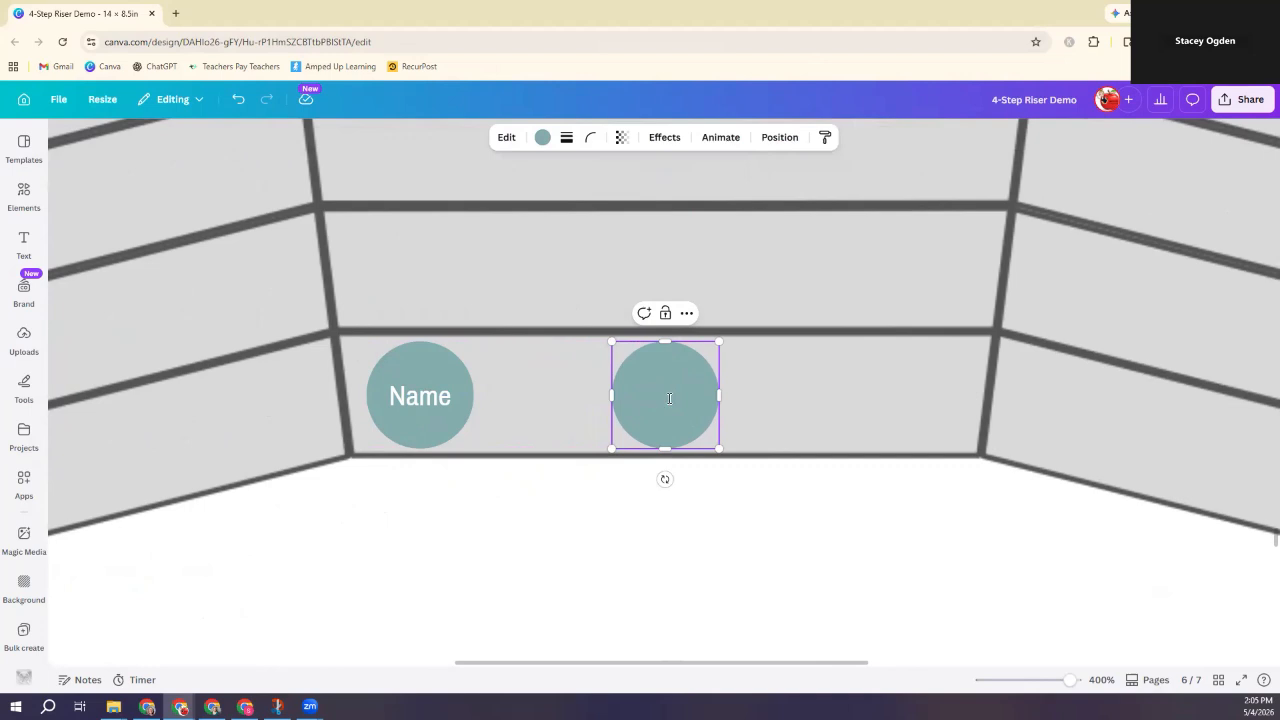
click(743, 391)
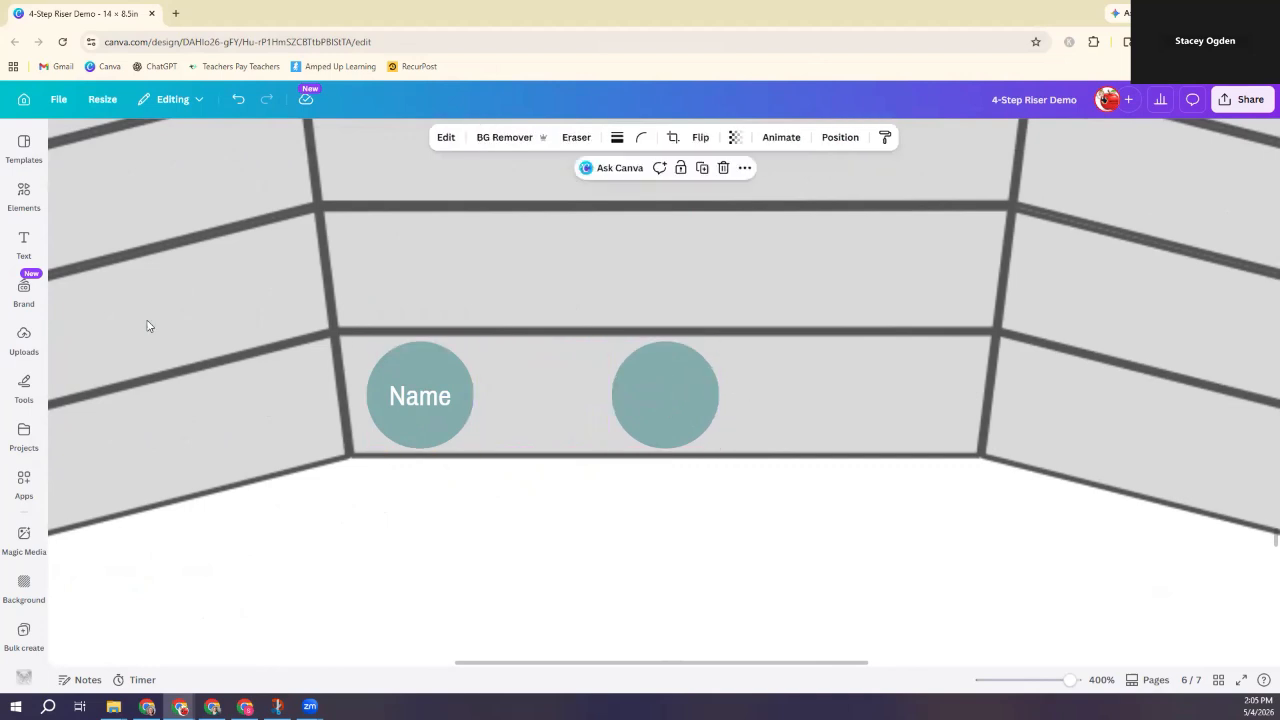
Step: Add a new text box reading 'Name #2'
click(26, 243)
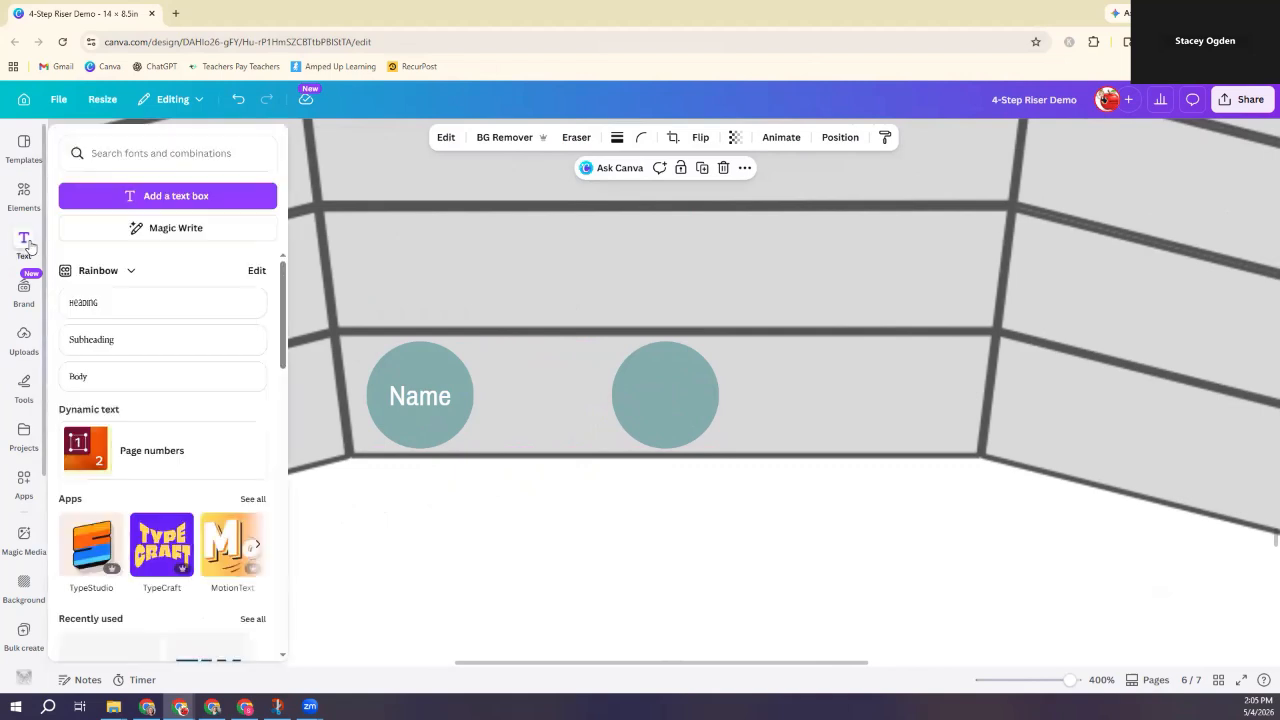
click(154, 198)
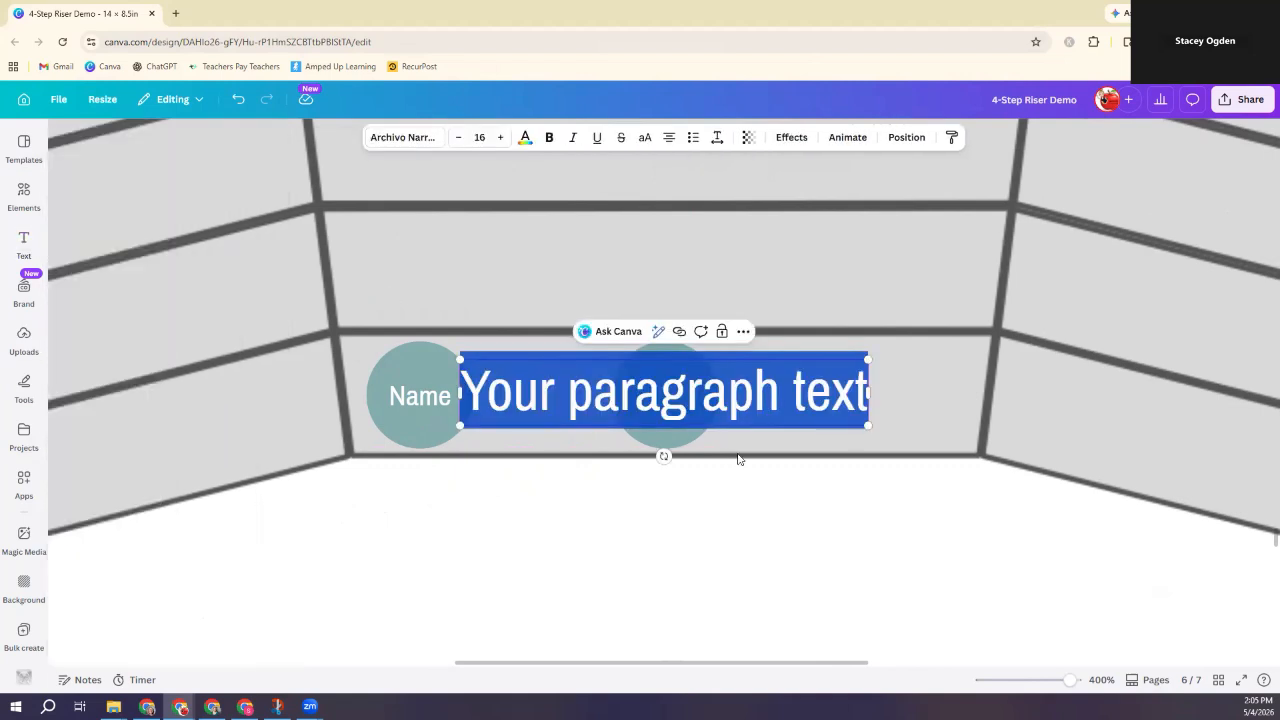
text(Name #2)
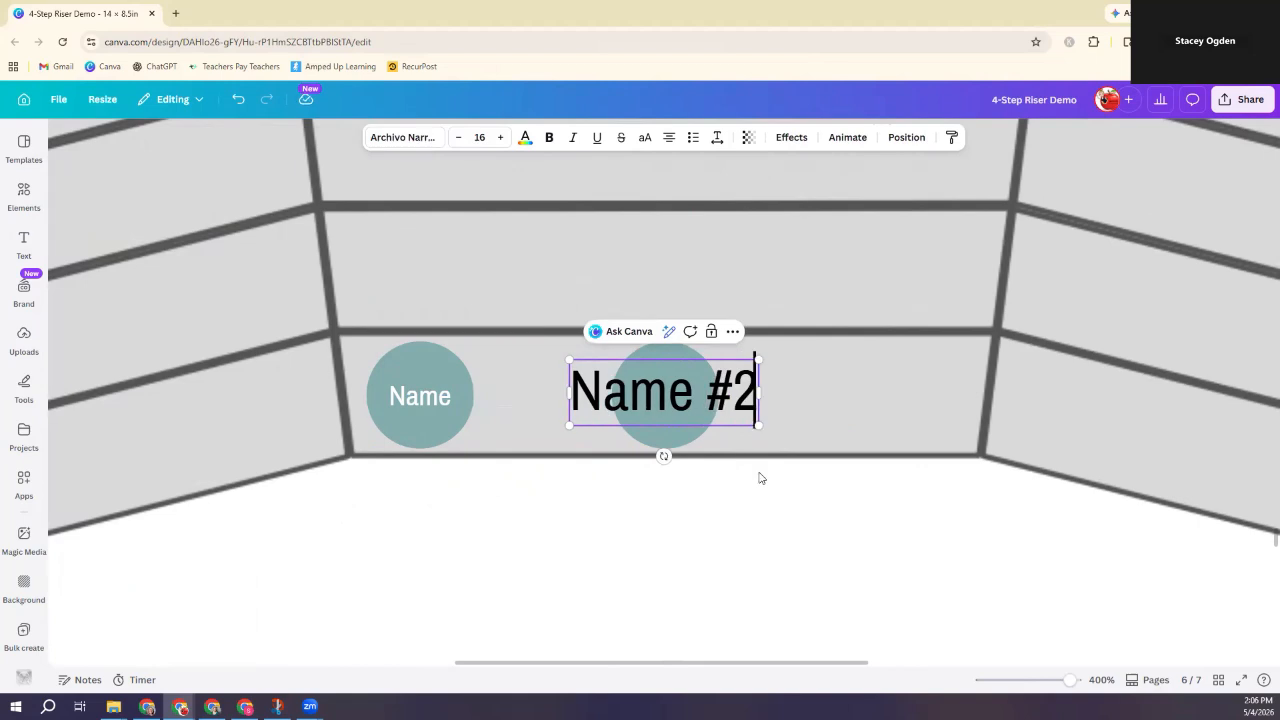
Step: Shrink the Name #2 text to size 12 and centre it on the second teal circle
triple_click(678, 395)
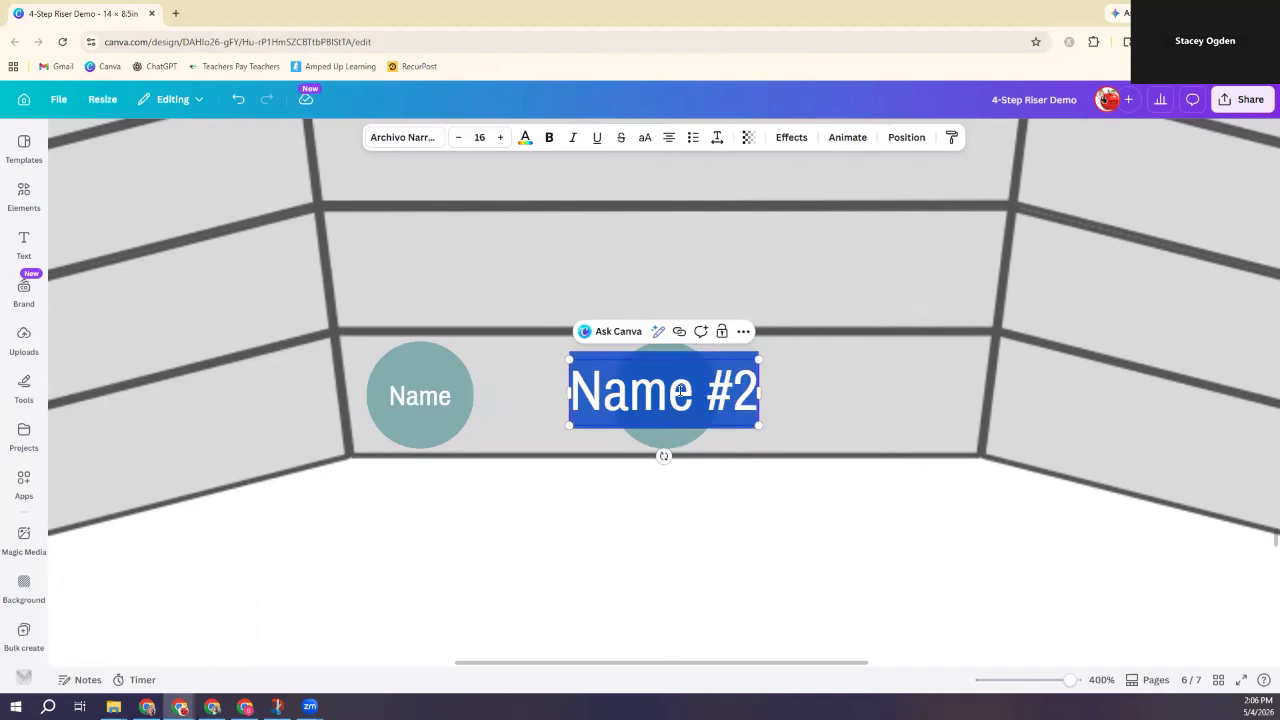
click(456, 138)
click(456, 138)
click(456, 138)
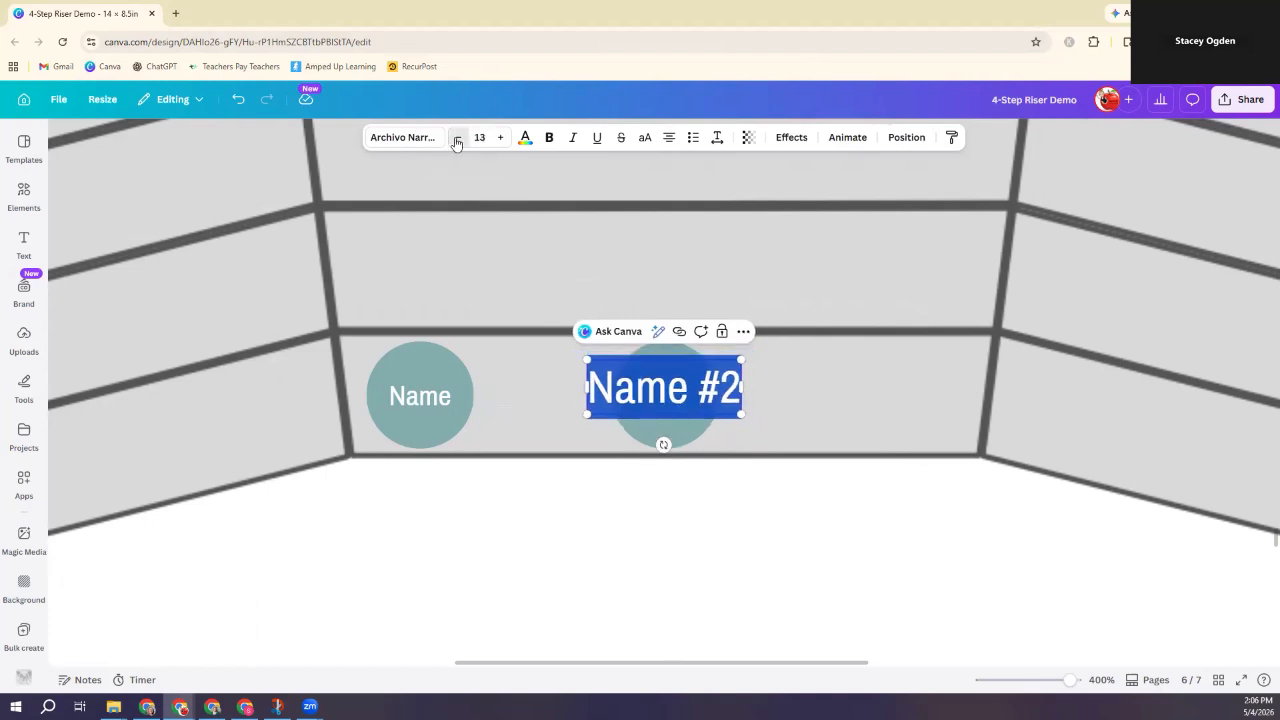
click(734, 401)
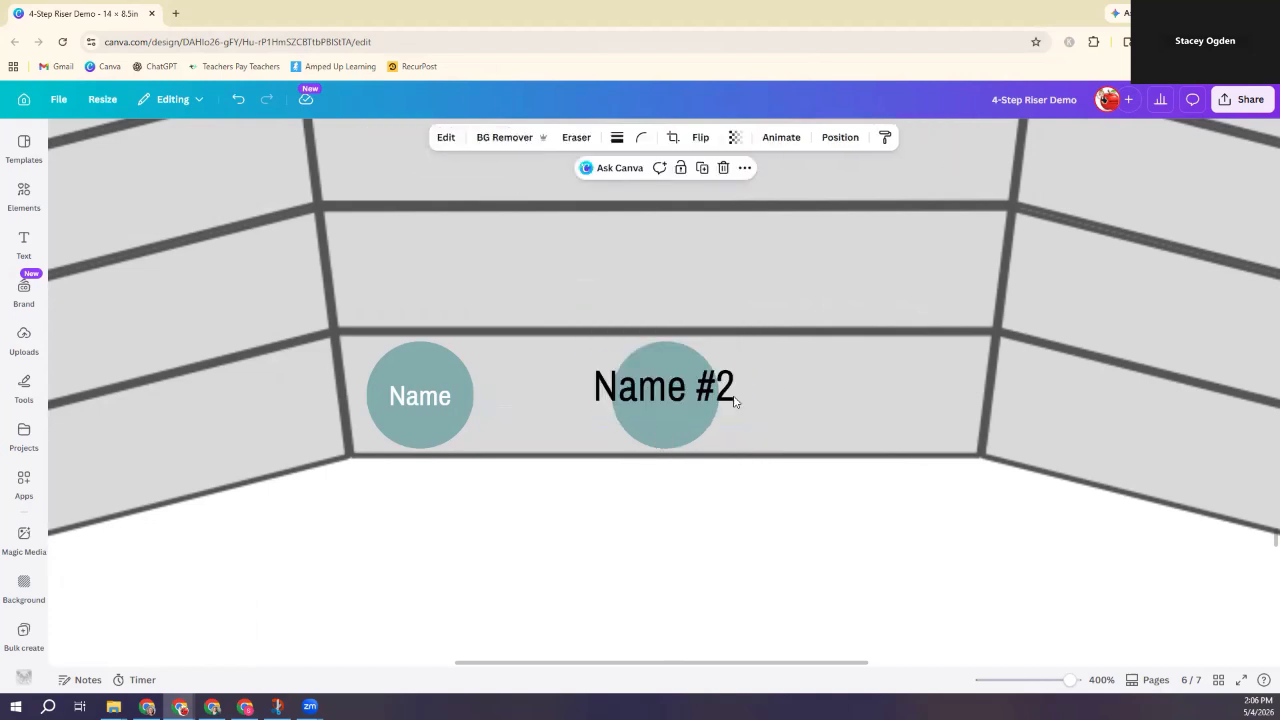
drag(670, 391, 666, 395)
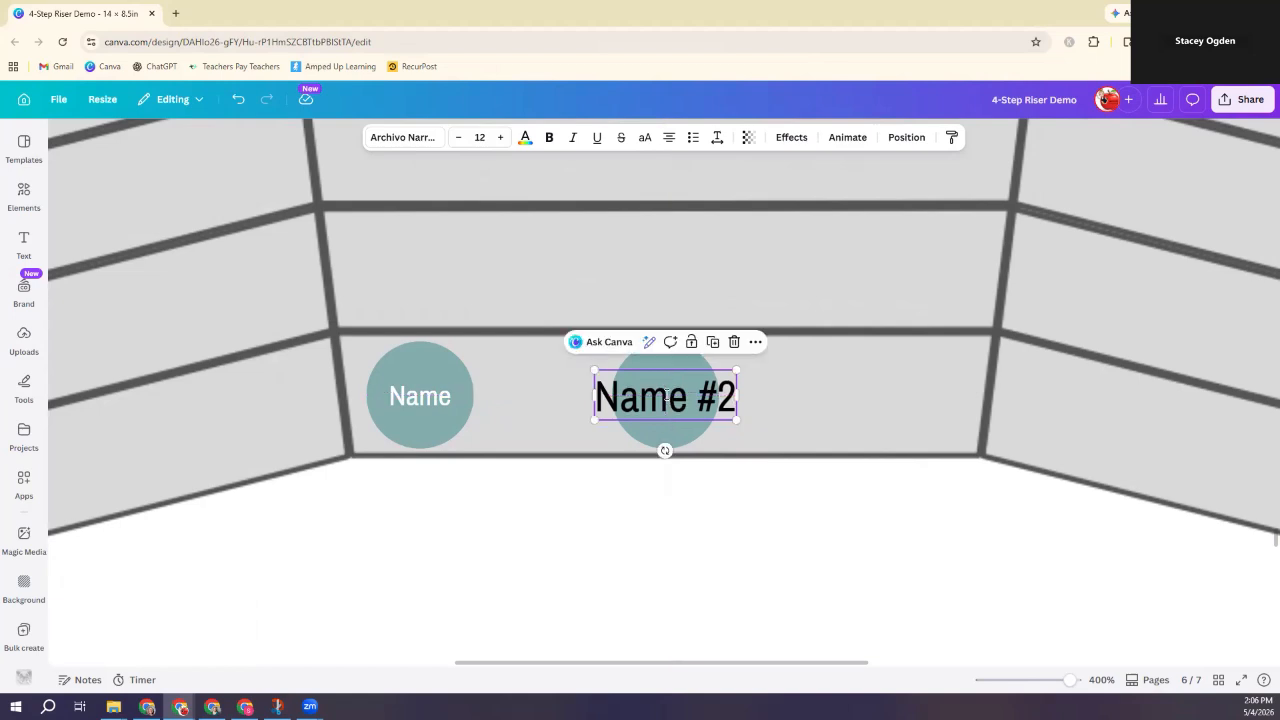
Step: Make the Name #2 label text white
double_click(666, 395)
triple_click(666, 395)
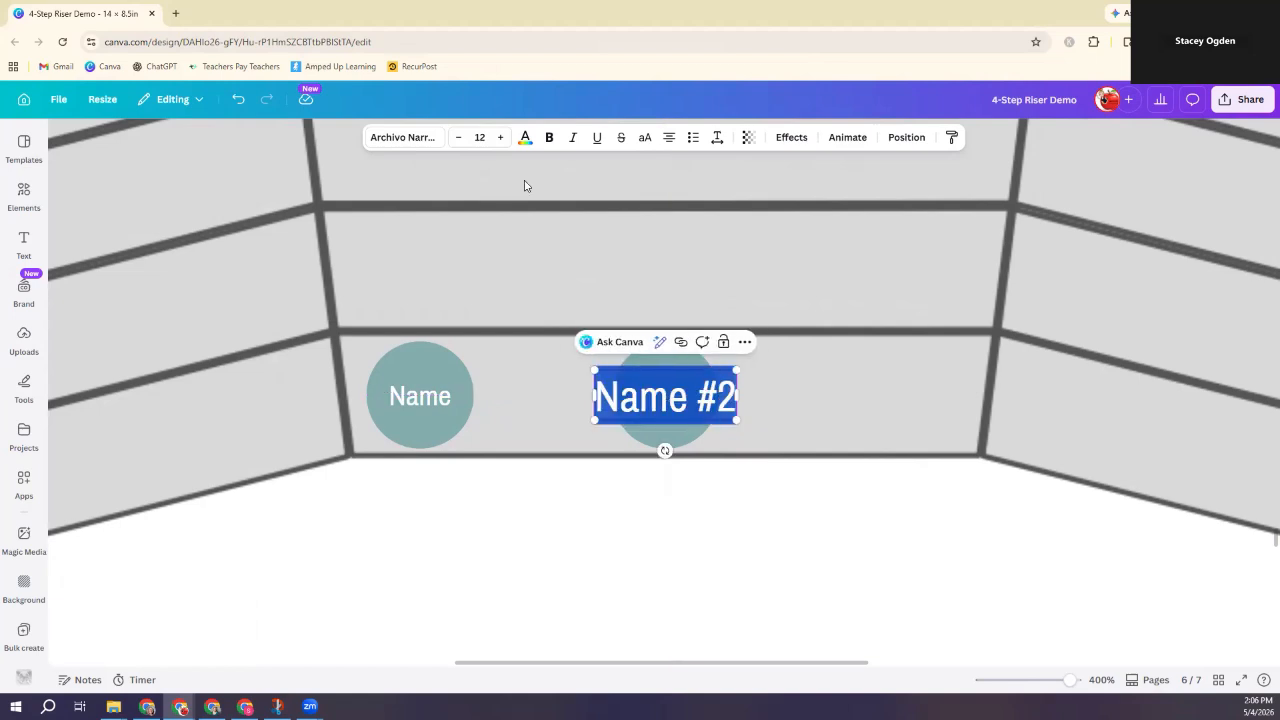
click(525, 139)
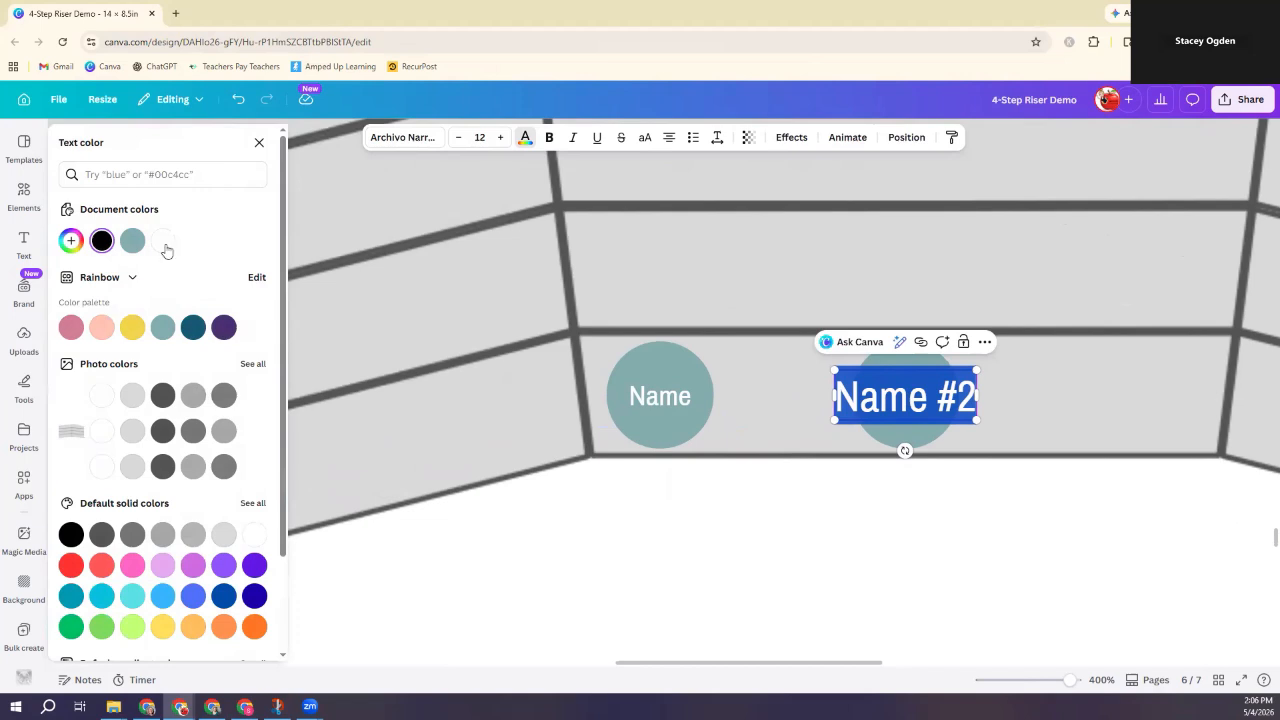
click(162, 240)
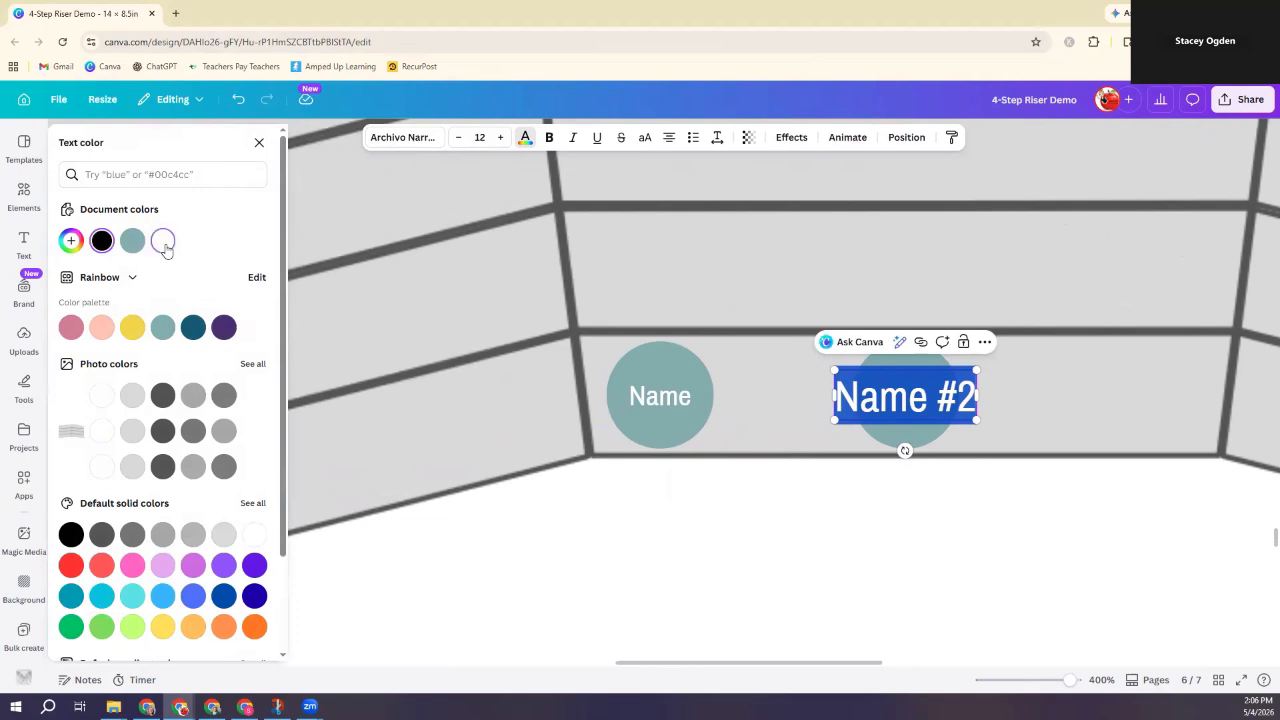
click(923, 533)
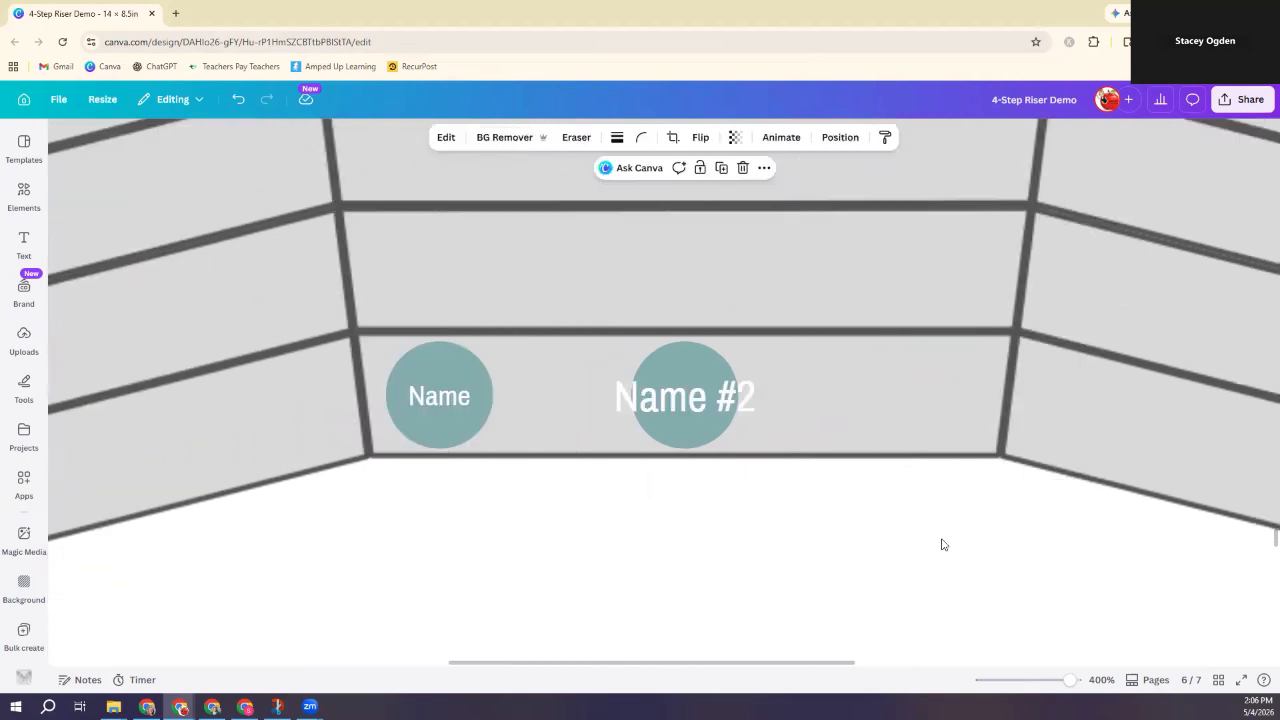
Step: Replace the label with a student's first name and select the circle behind it
triple_click(670, 403)
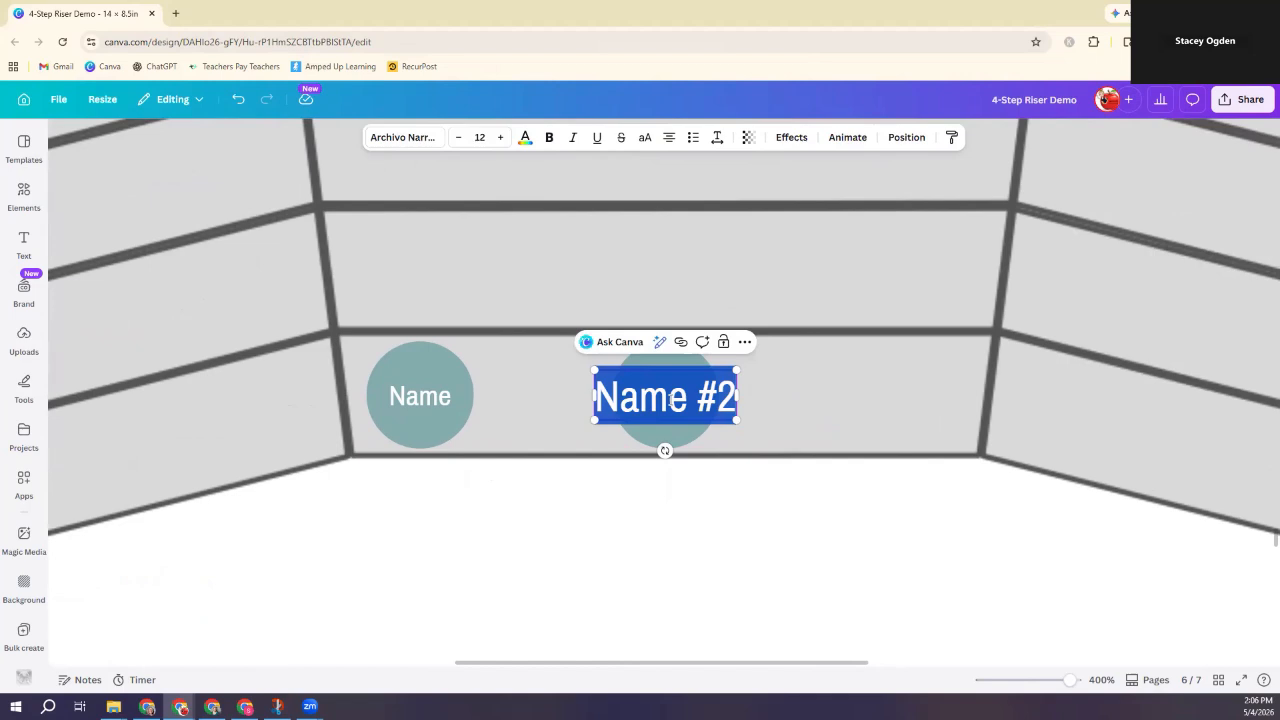
text(Heather)
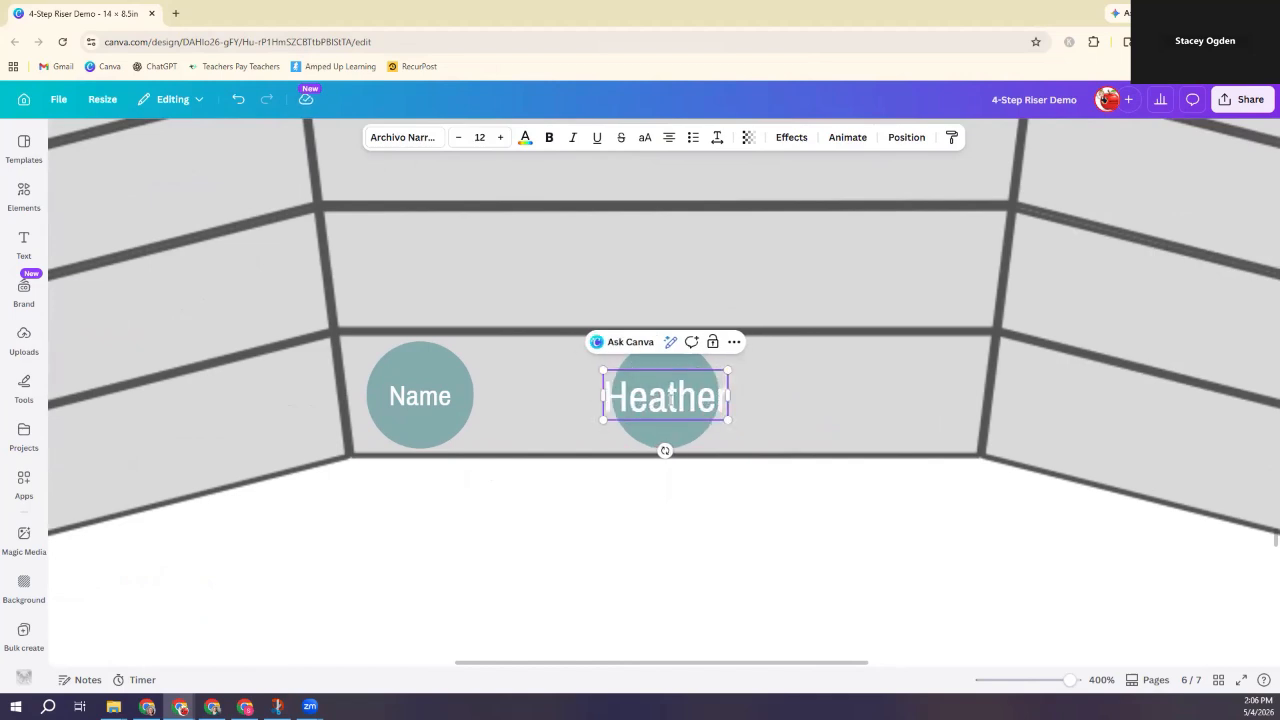
click(783, 431)
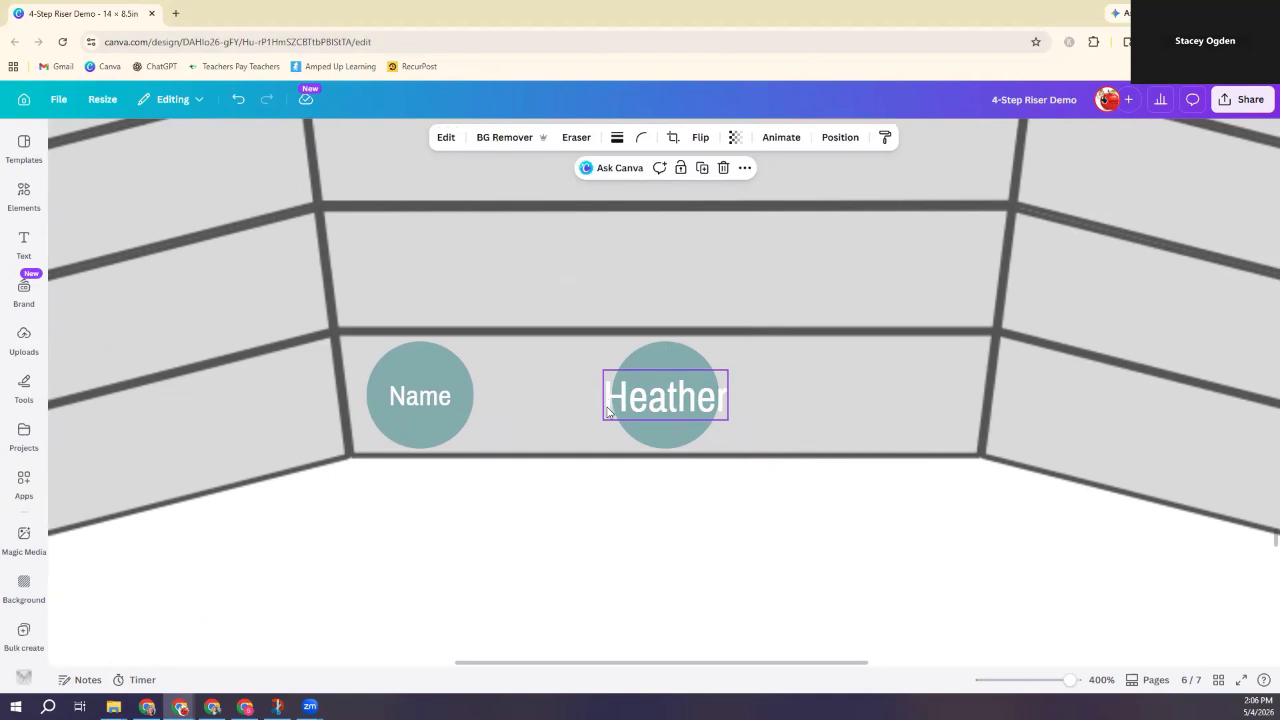
click(677, 404)
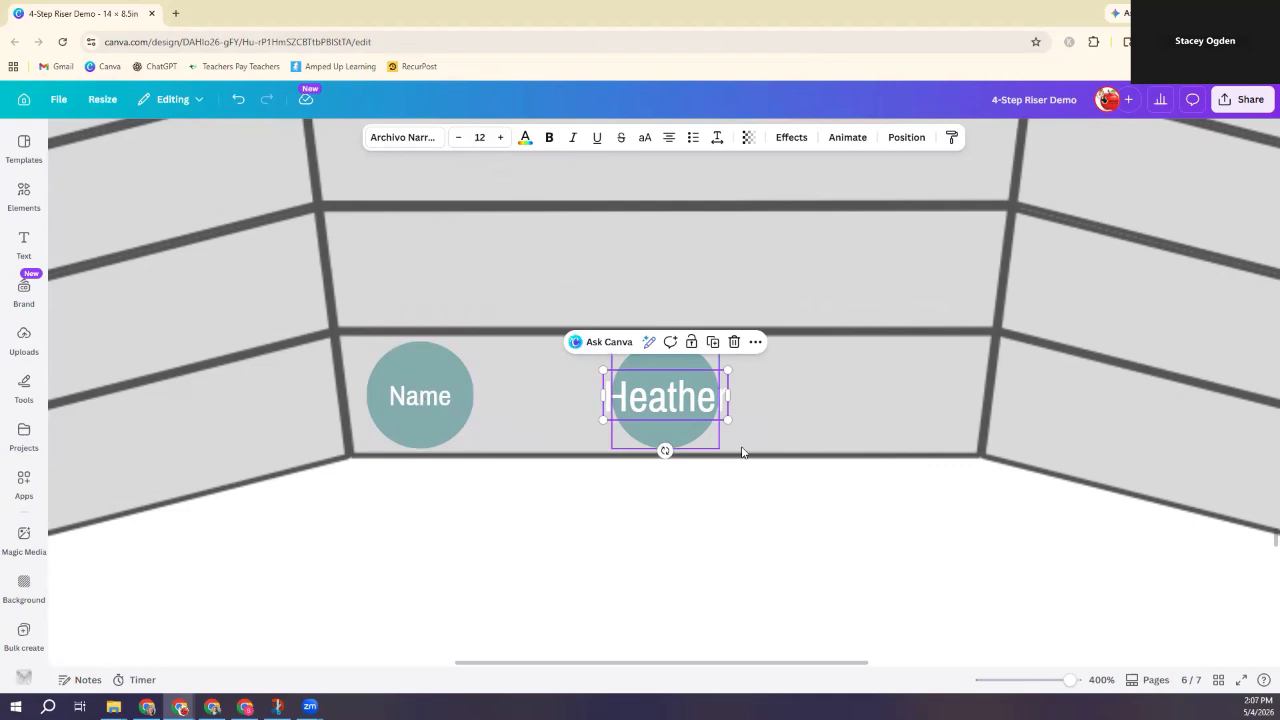
click(680, 488)
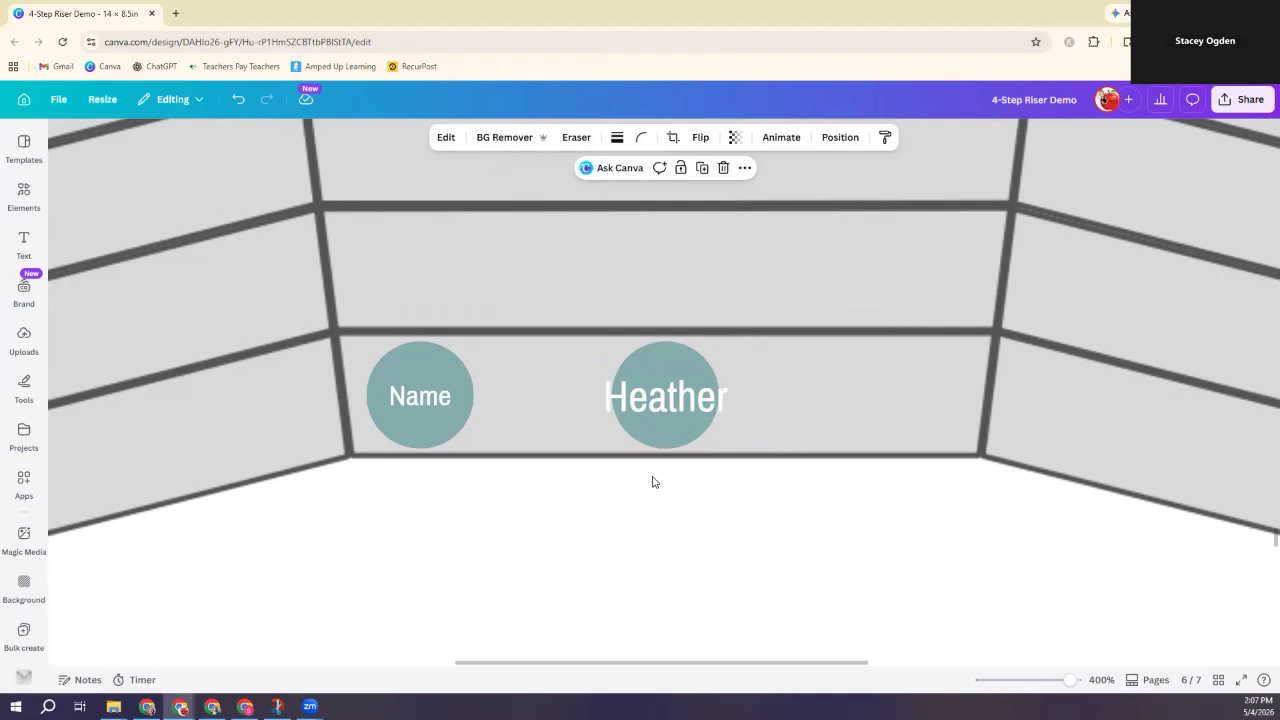
click(409, 380)
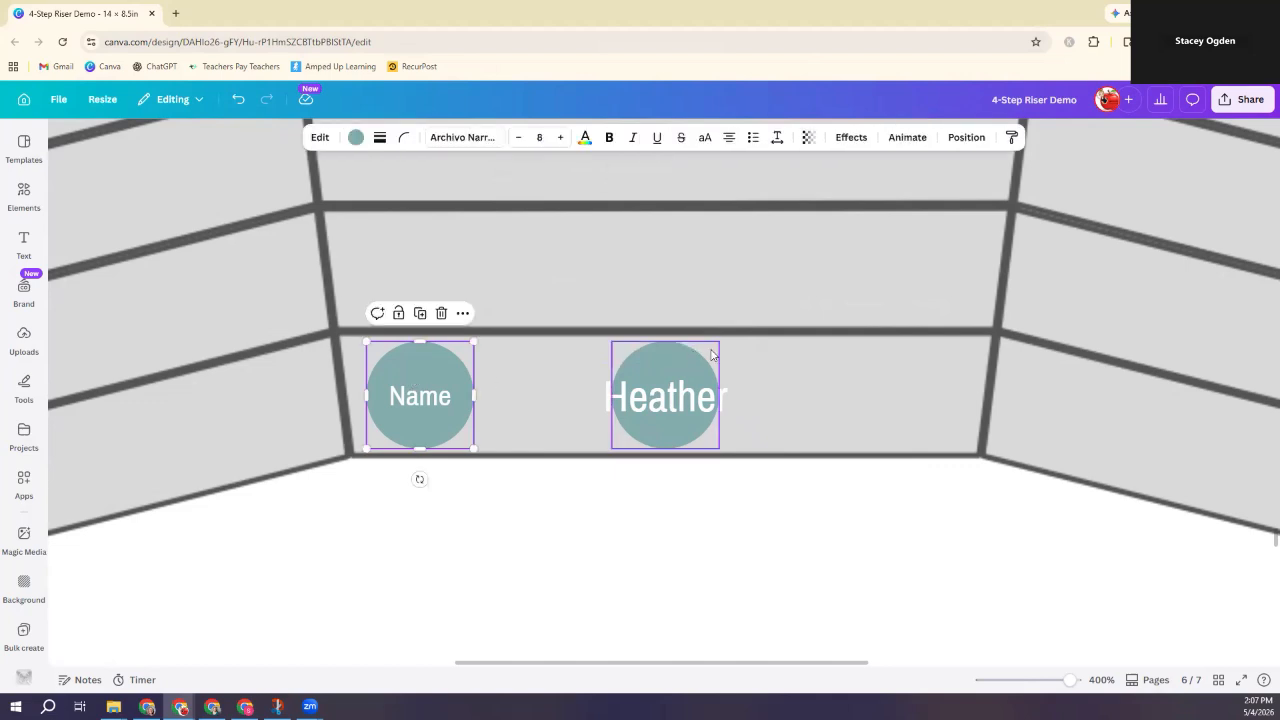
click(660, 355)
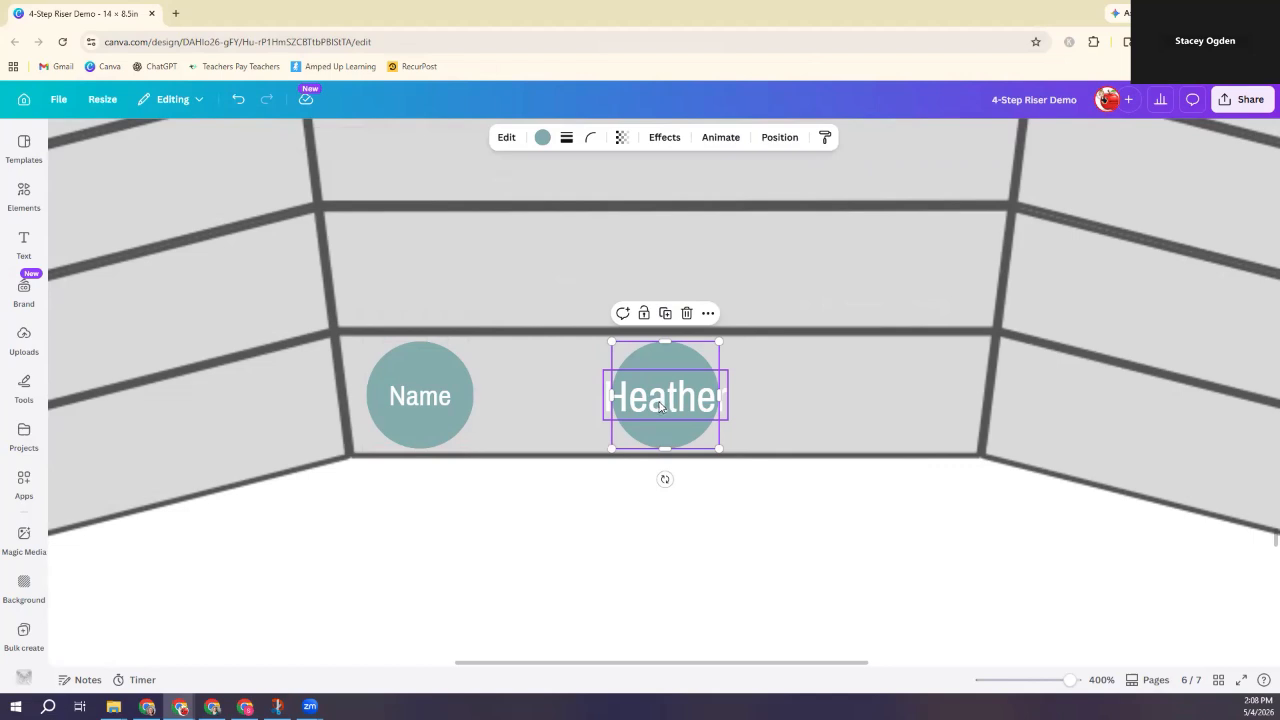
Step: Duplicate the circle with its label to the right and rename the copy to another student's first name
shift+click(660, 405)
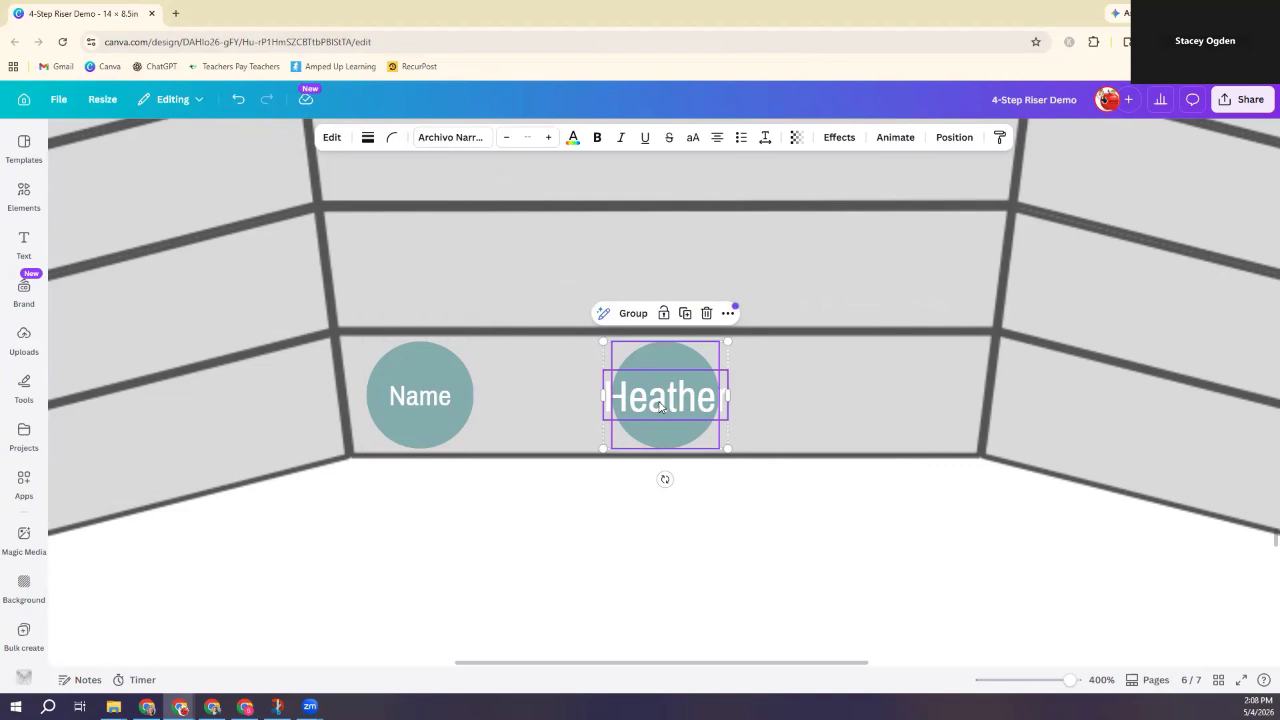
key(ctrl+d)
drag(700, 398, 884, 360)
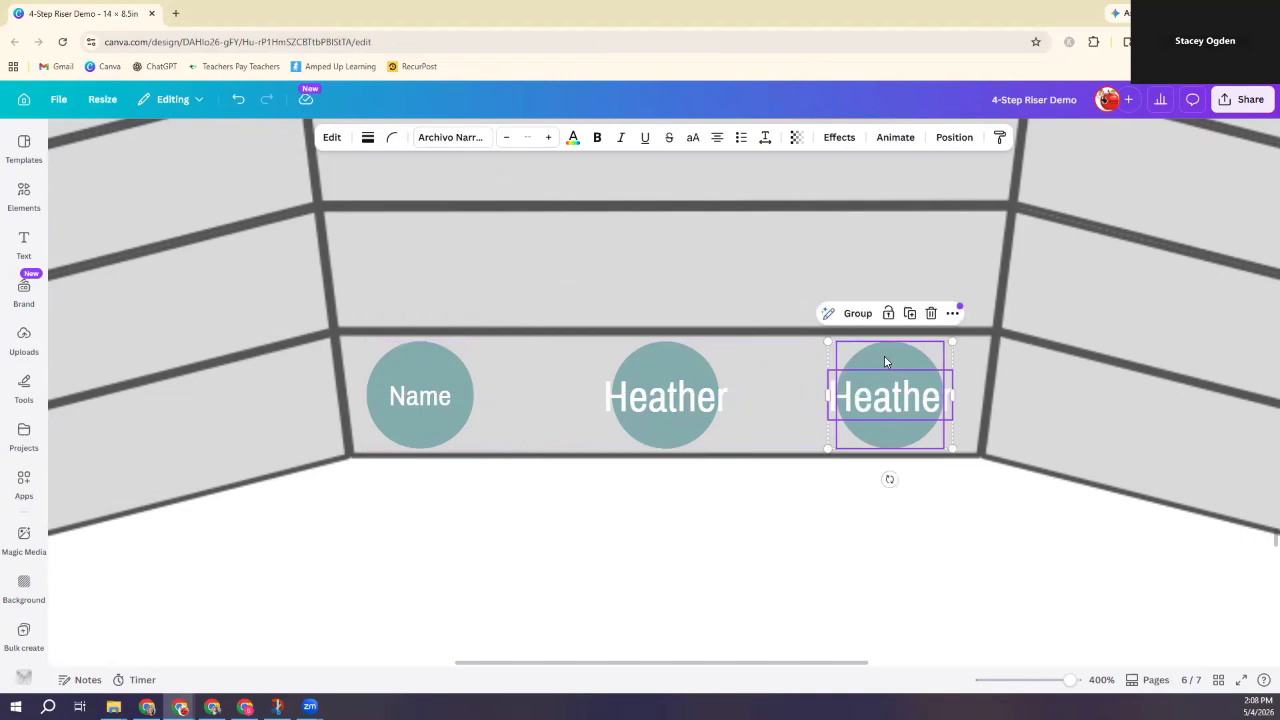
double_click(894, 398)
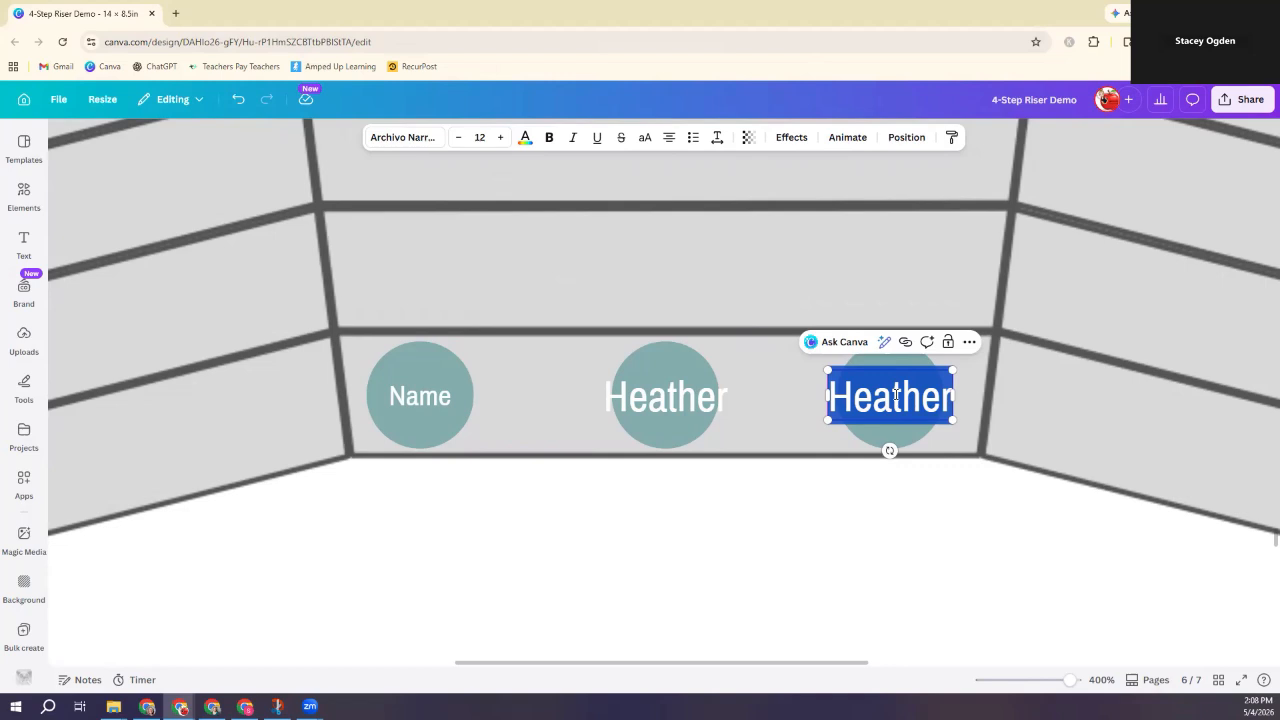
text(Valentina)
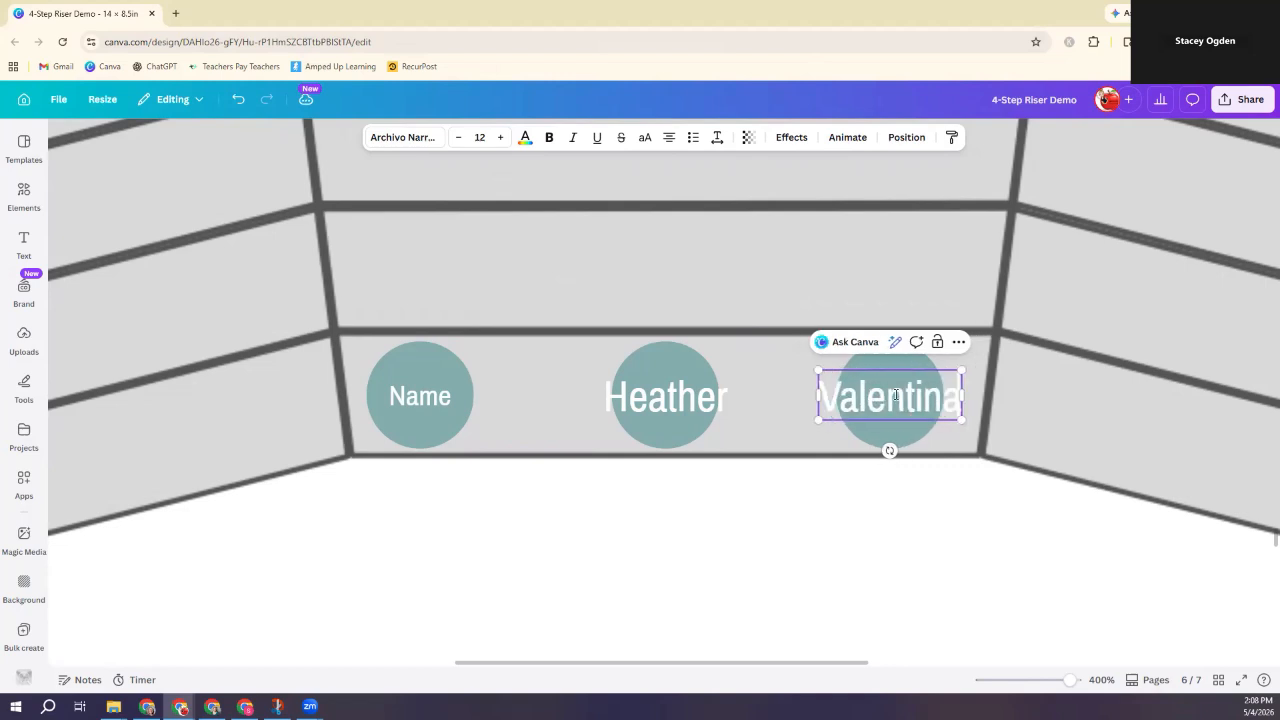
click(928, 502)
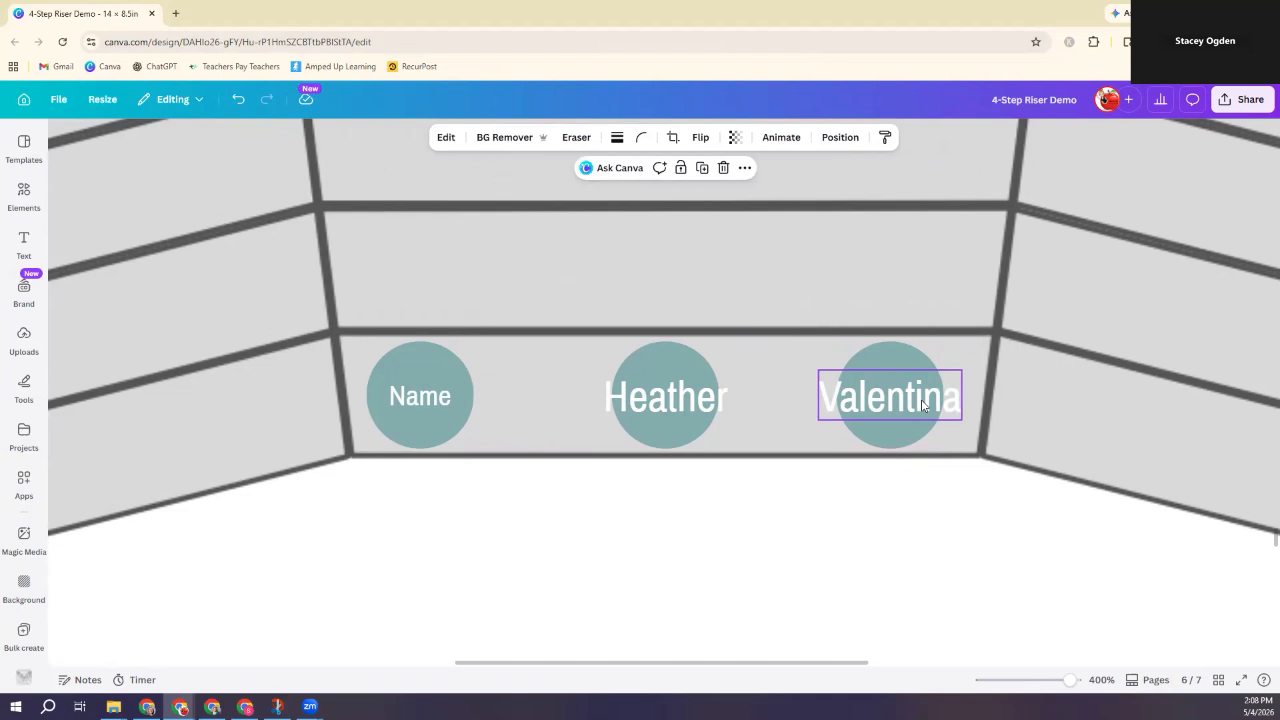
Step: Widen the new label's text box so the name fits
click(877, 410)
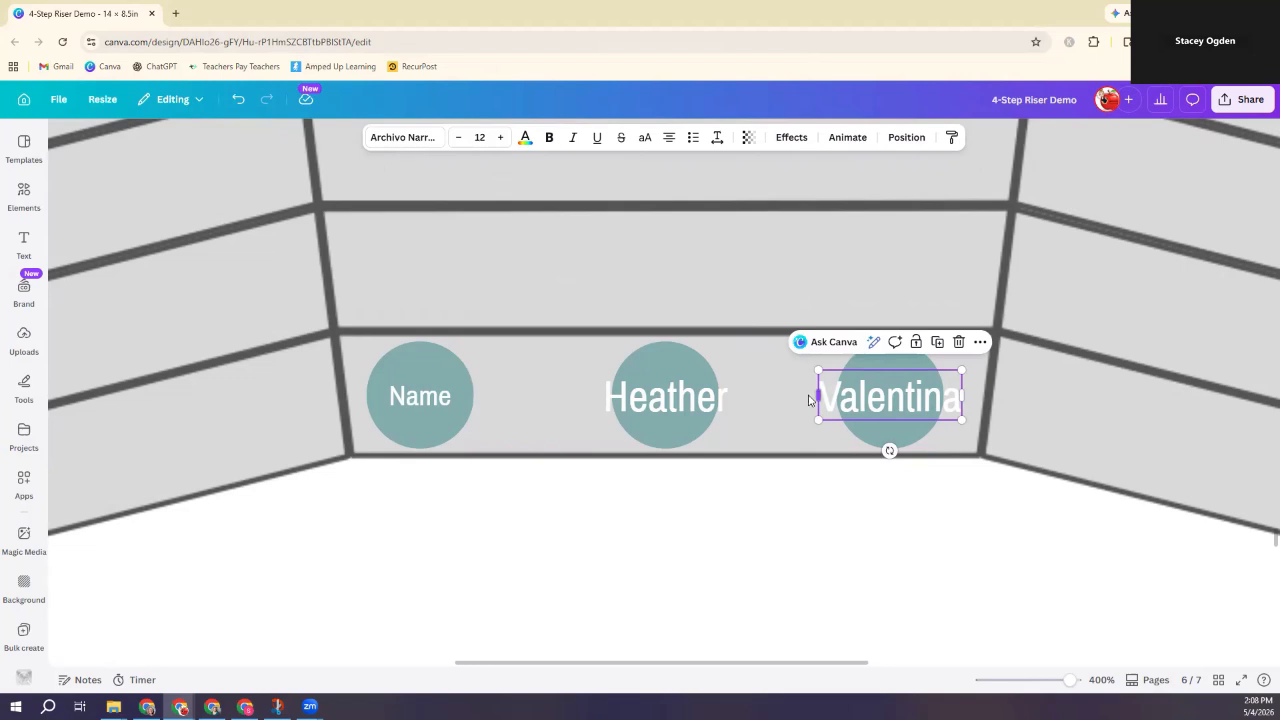
drag(811, 391, 799, 403)
drag(806, 400, 813, 400)
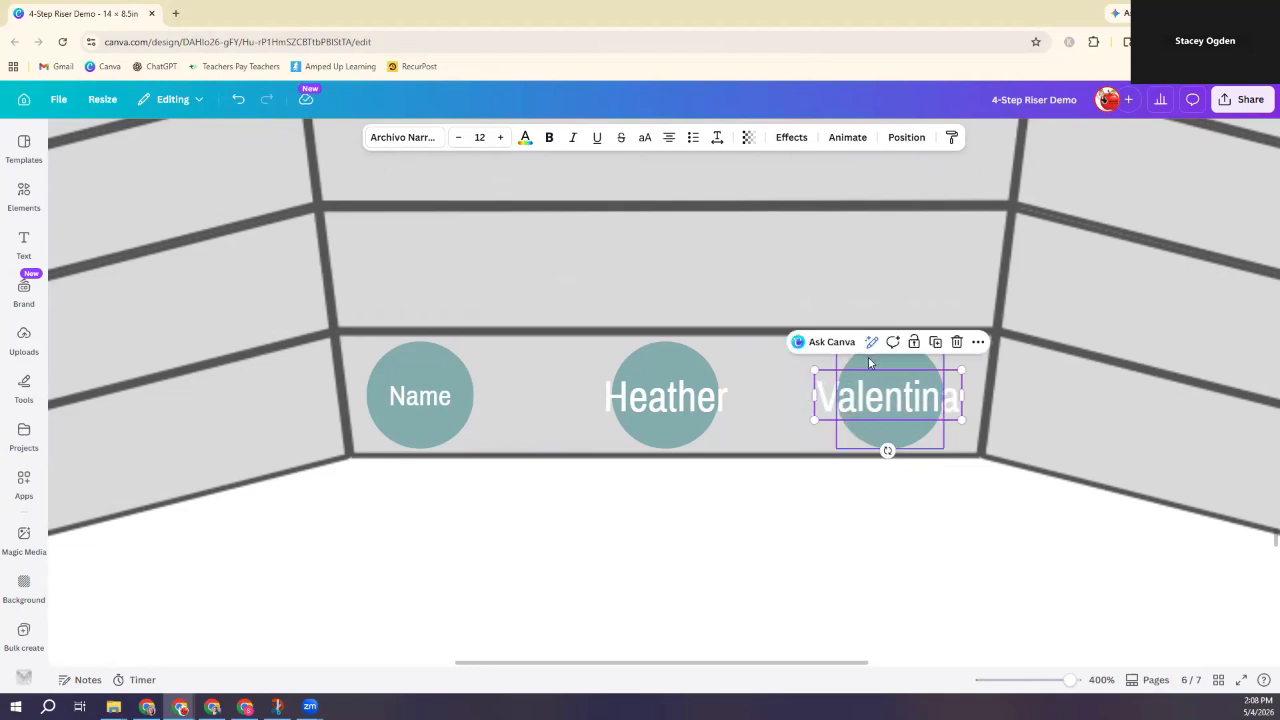
click(907, 528)
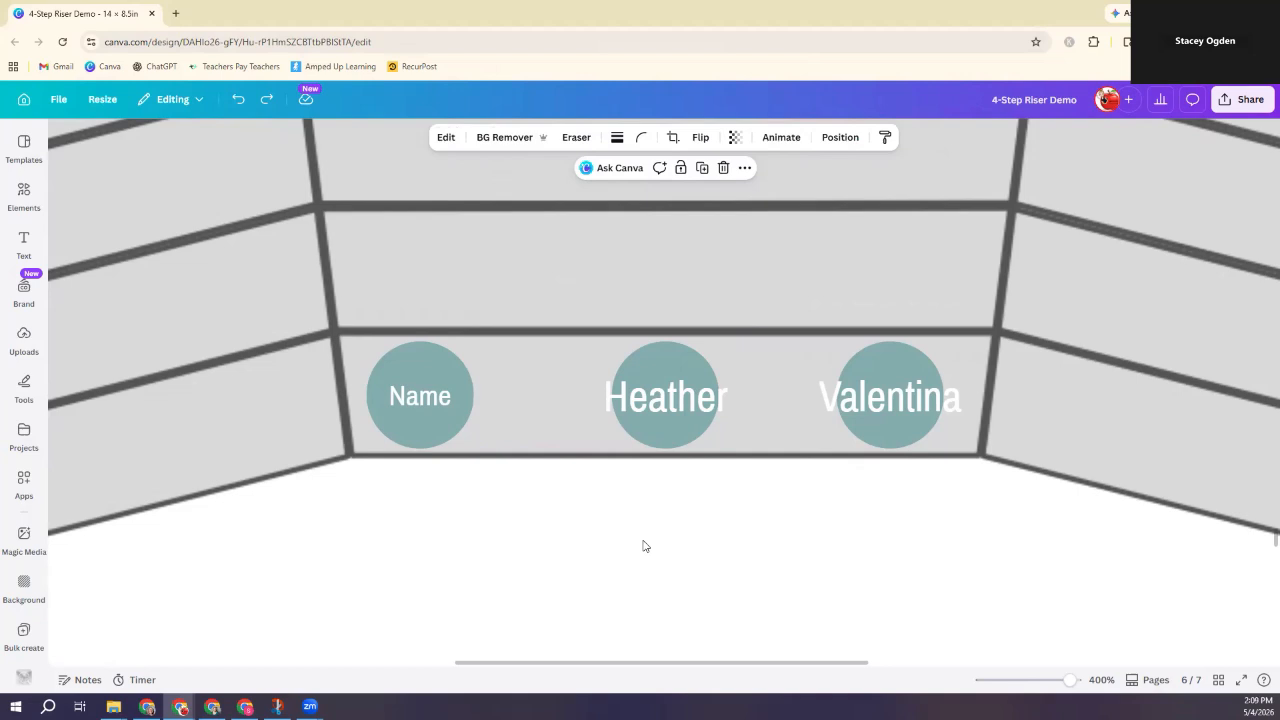
Step: Replace the middle circle's student name with 'Name #1'
click(676, 408)
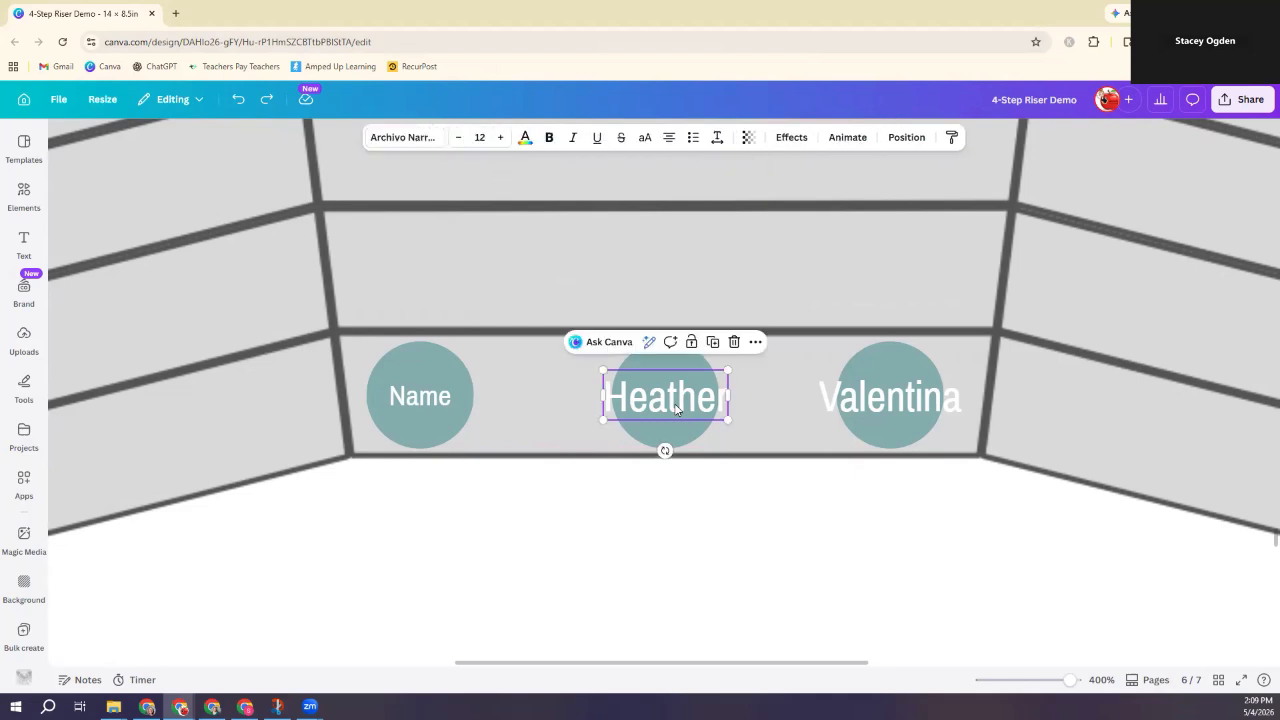
double_click(676, 408)
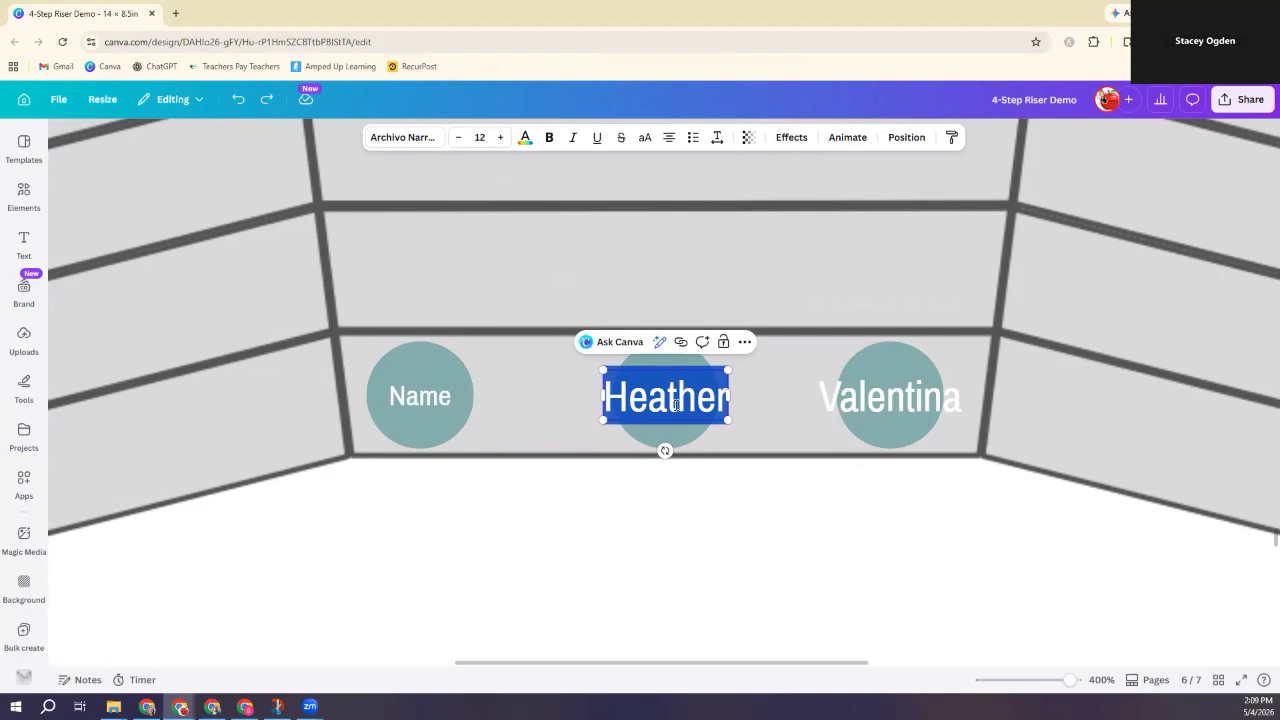
text(Name)
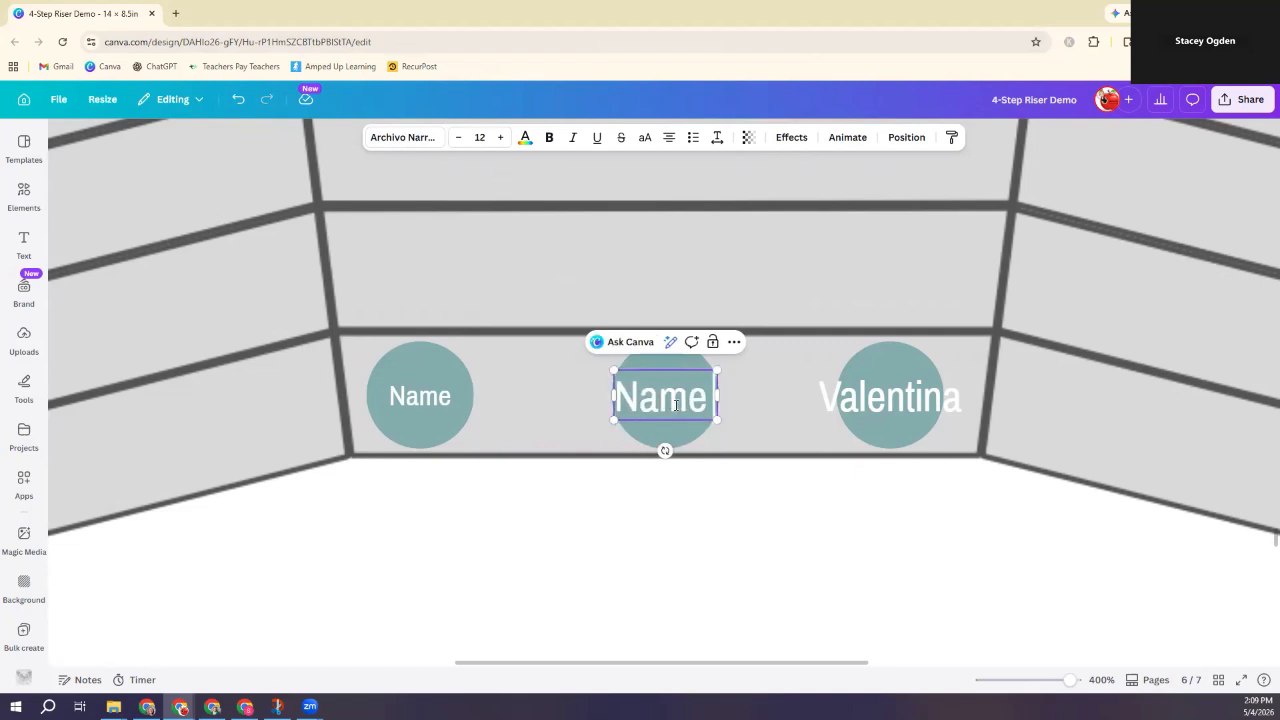
text( #1)
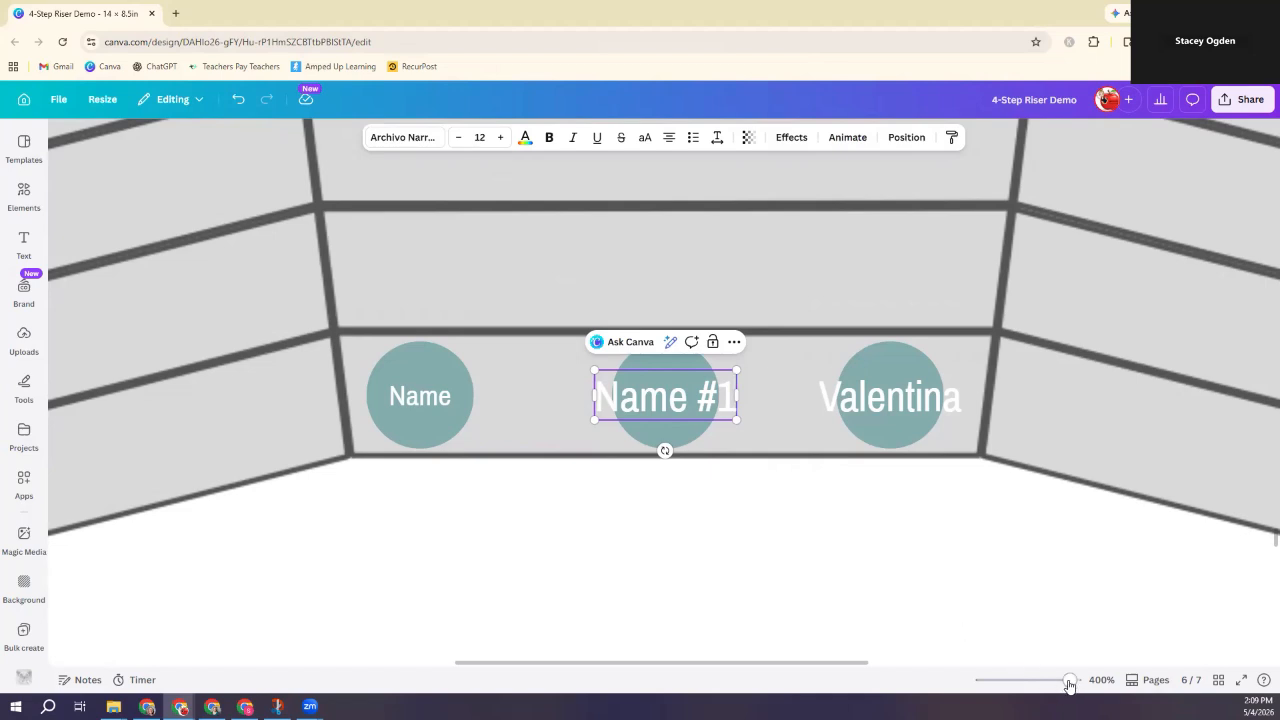
Step: Zoom out, scroll to page 5, and zoom in on its seating chart
drag(1070, 680, 1022, 690)
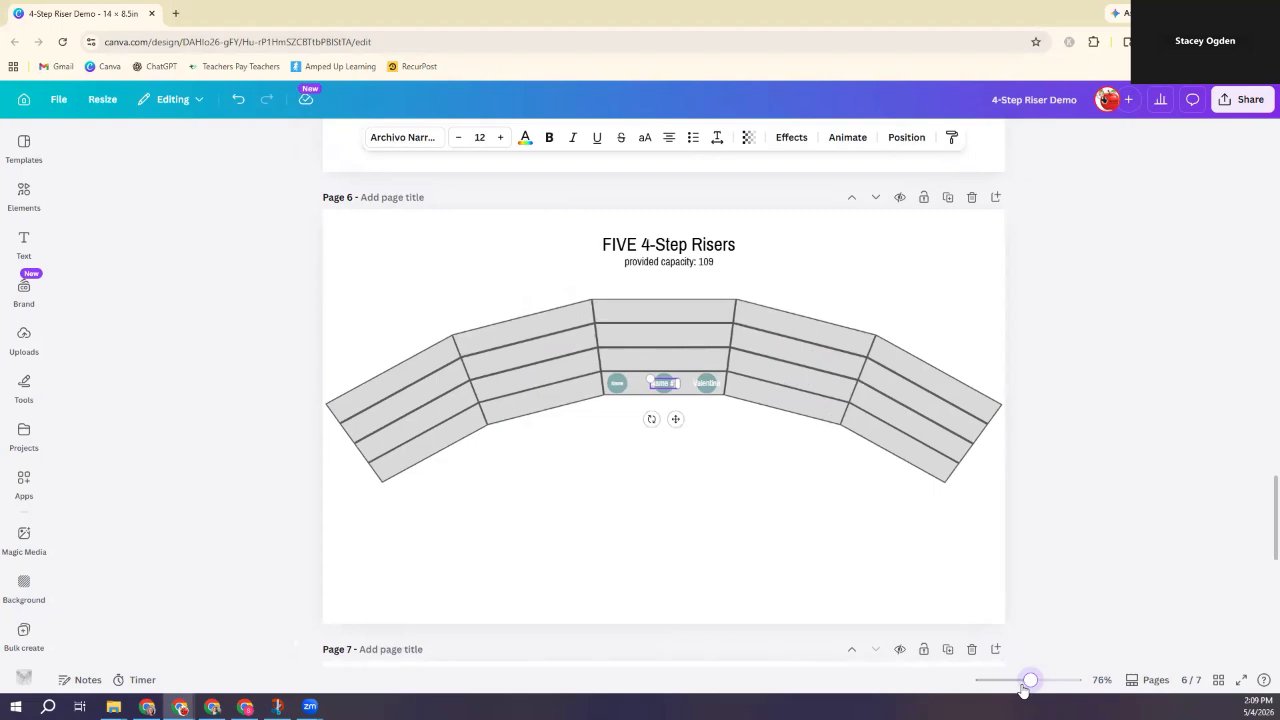
scroll(840, 548, down, 2)
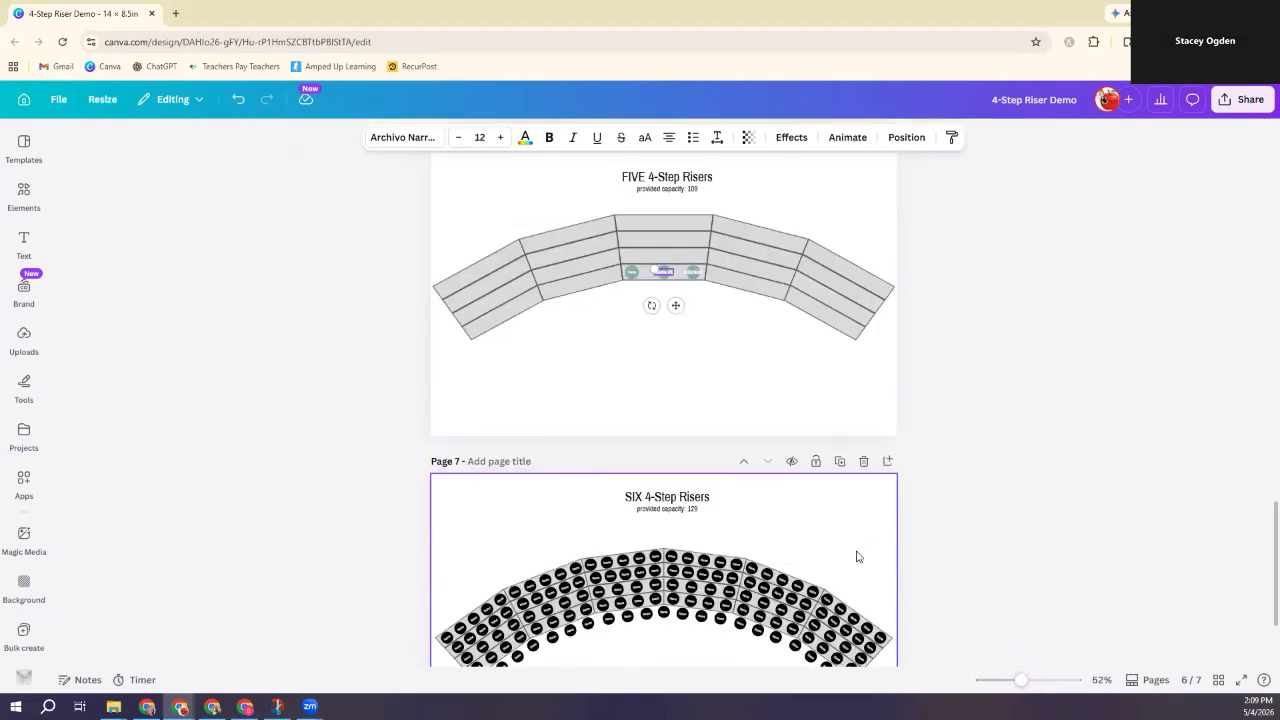
scroll(853, 553, down, 1)
scroll(853, 553, up, 5)
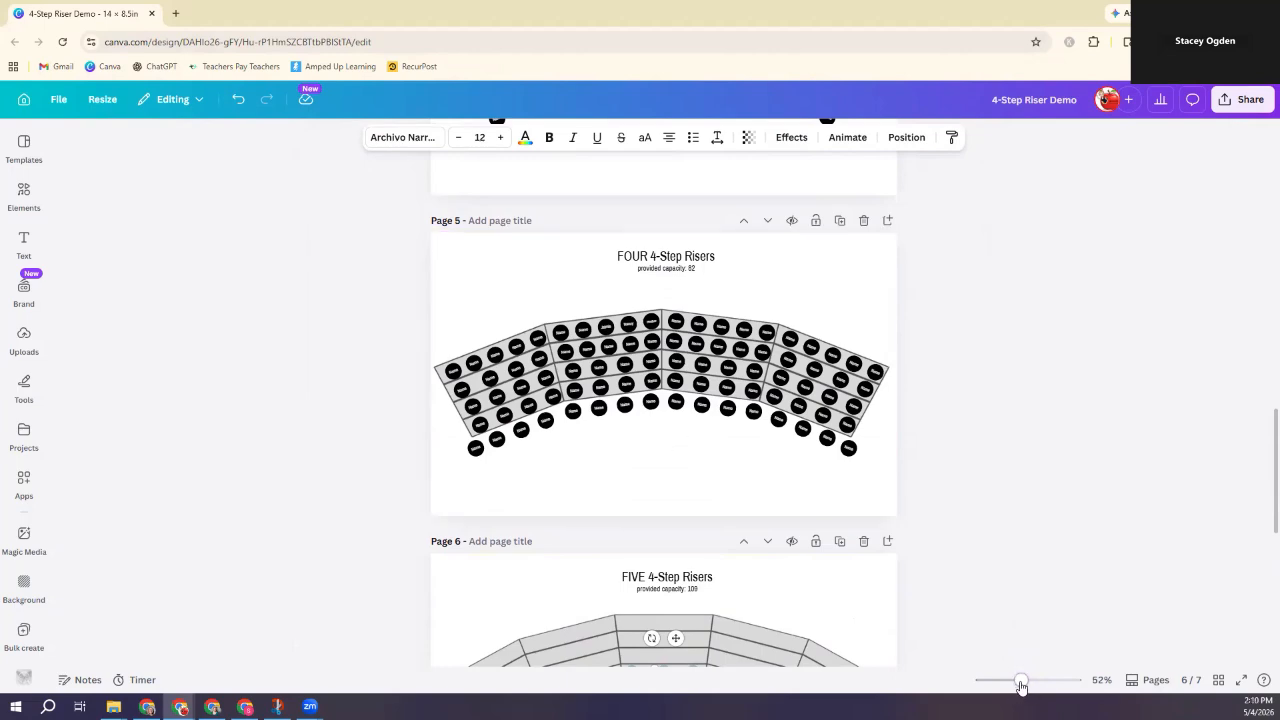
drag(1020, 681, 1040, 686)
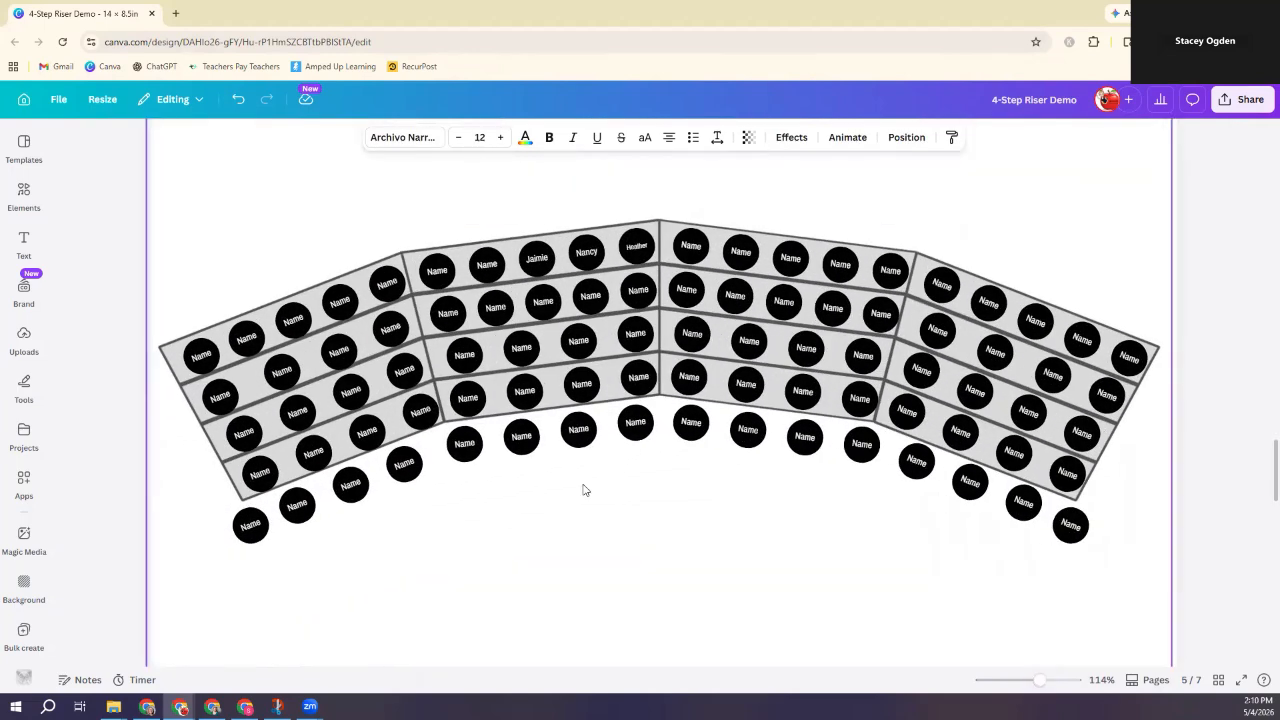
Step: Make the second section's five top-row seats yellow with black name text
click(635, 245)
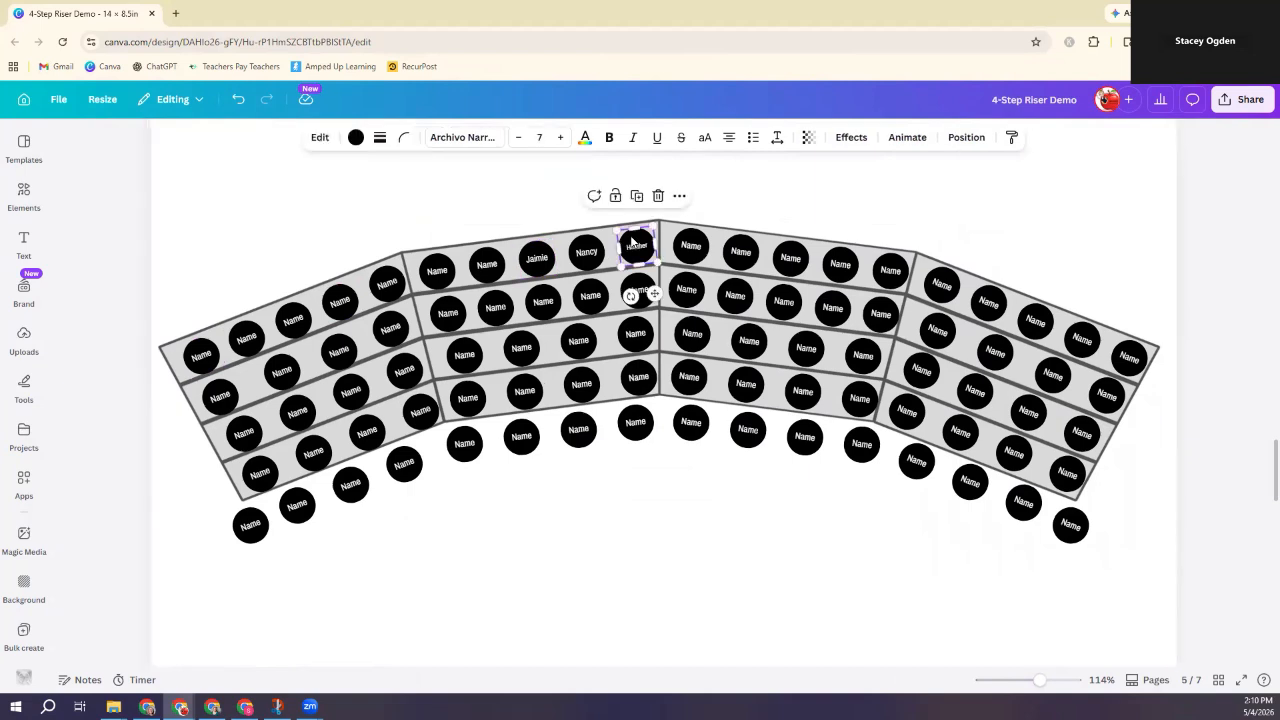
shift+click(586, 249)
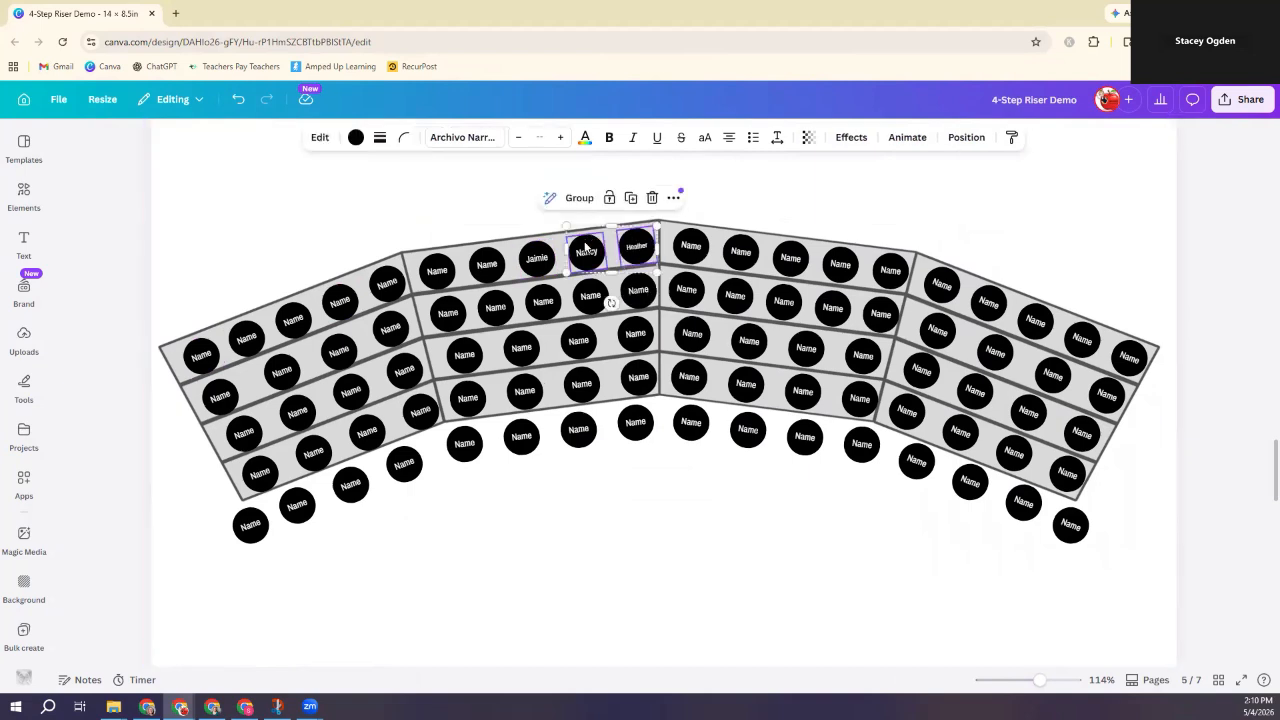
shift+click(536, 258)
shift+click(489, 263)
shift+click(431, 264)
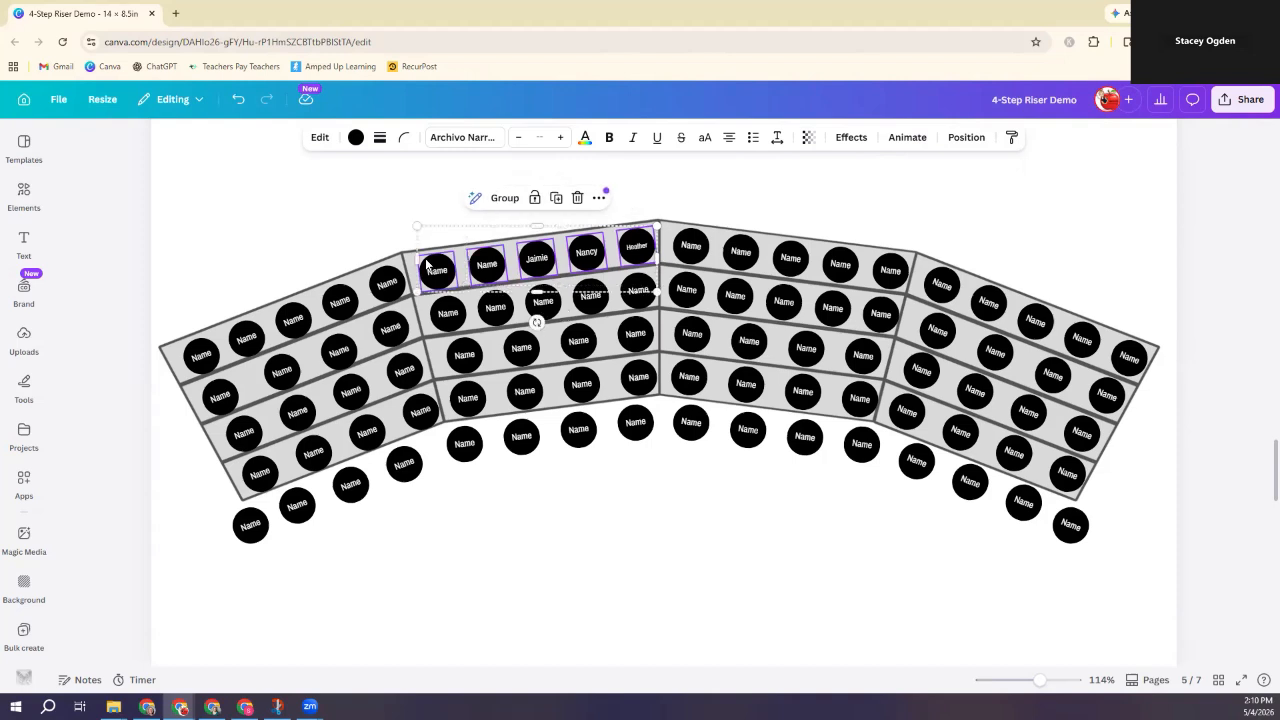
click(355, 140)
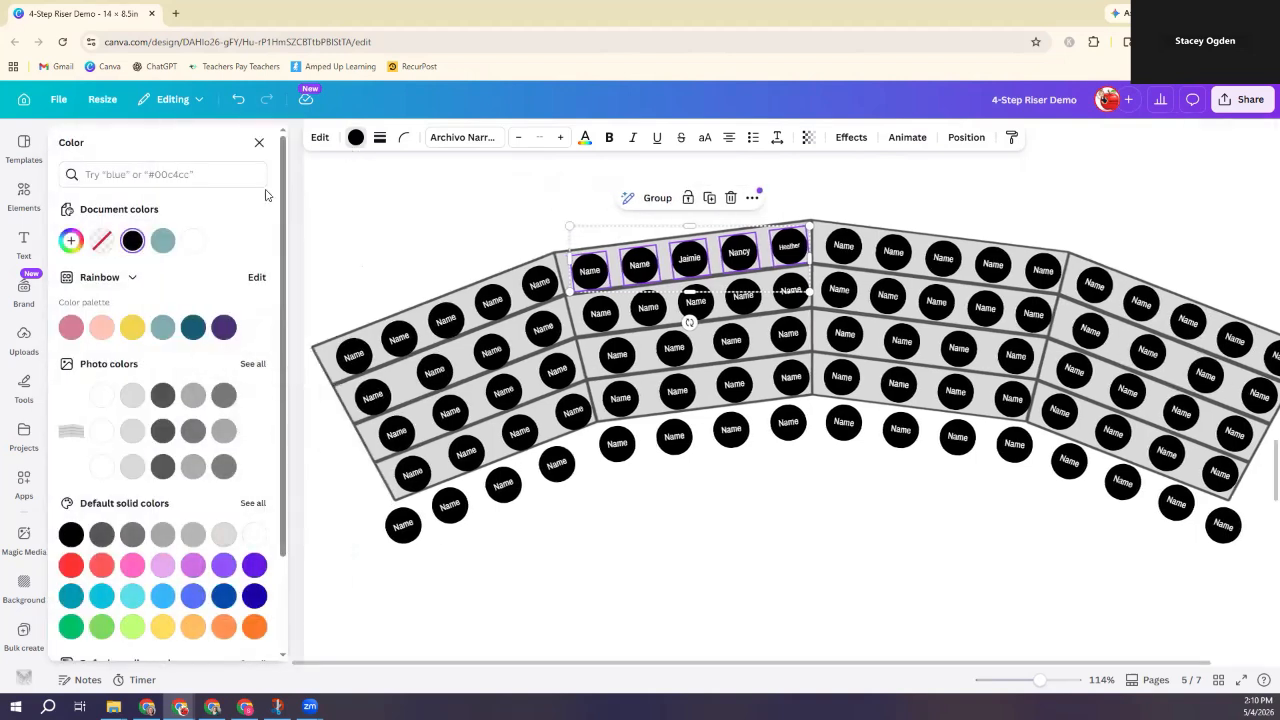
click(132, 328)
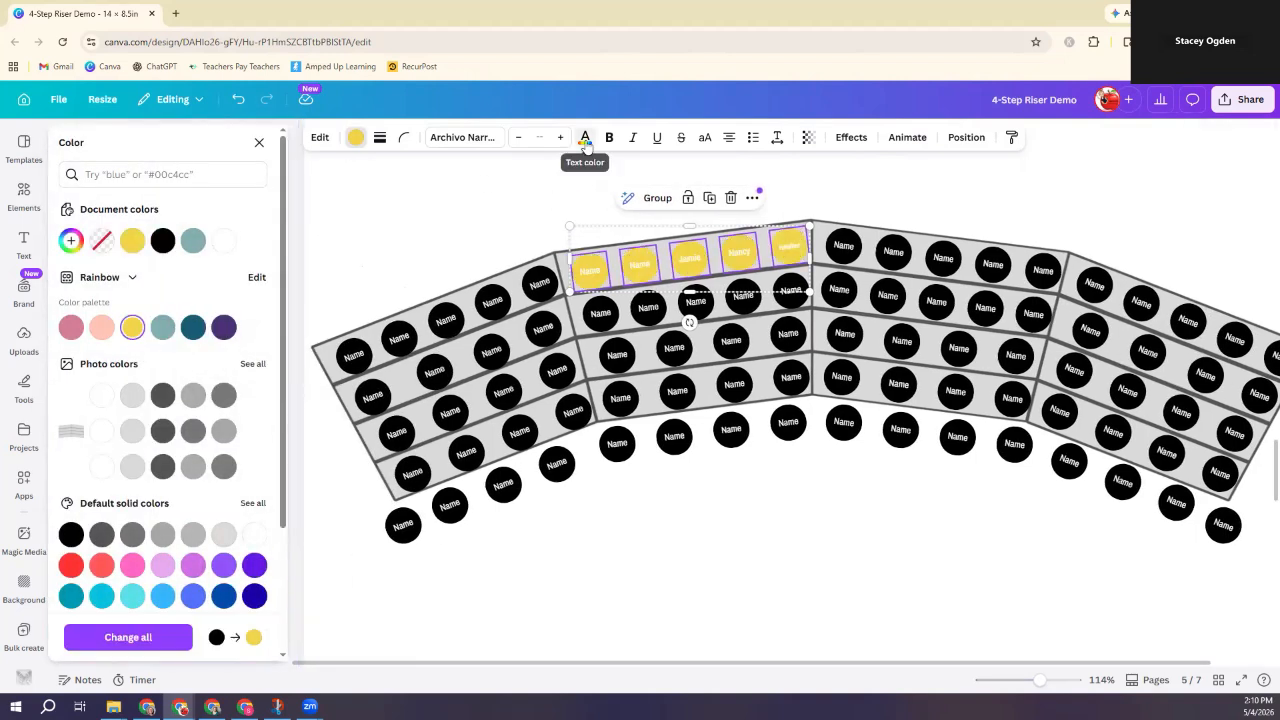
click(585, 140)
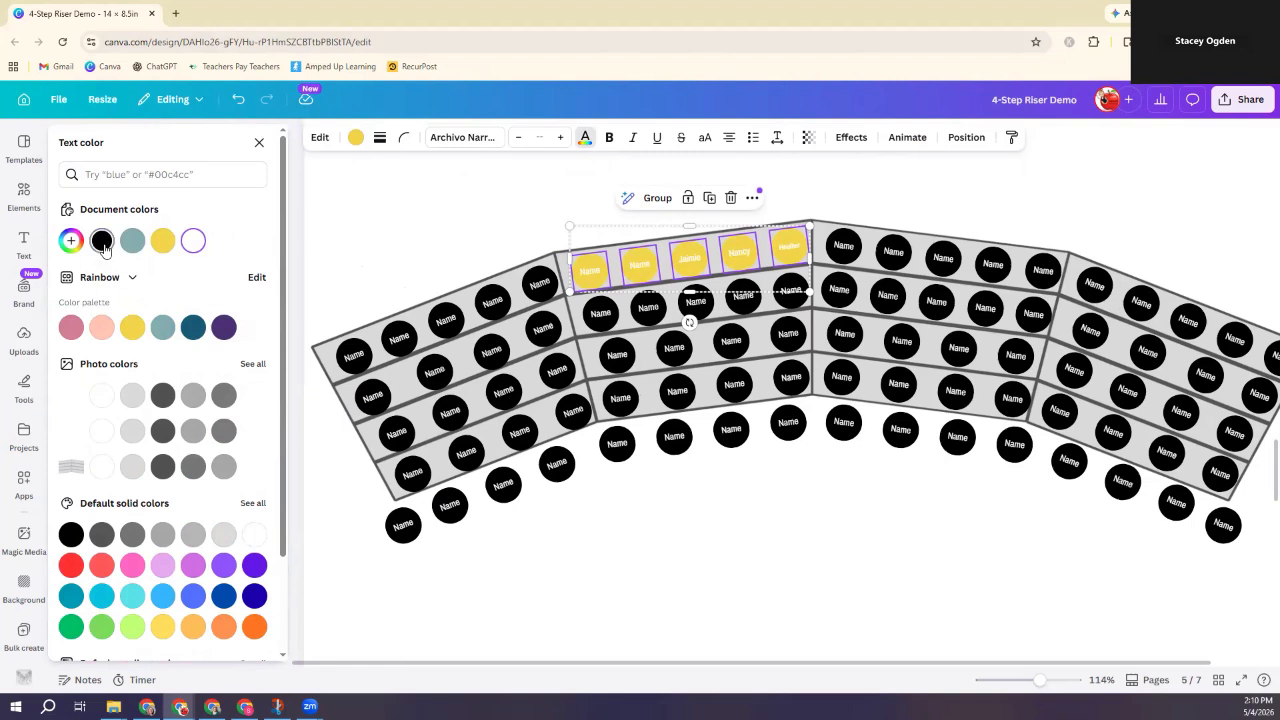
click(103, 242)
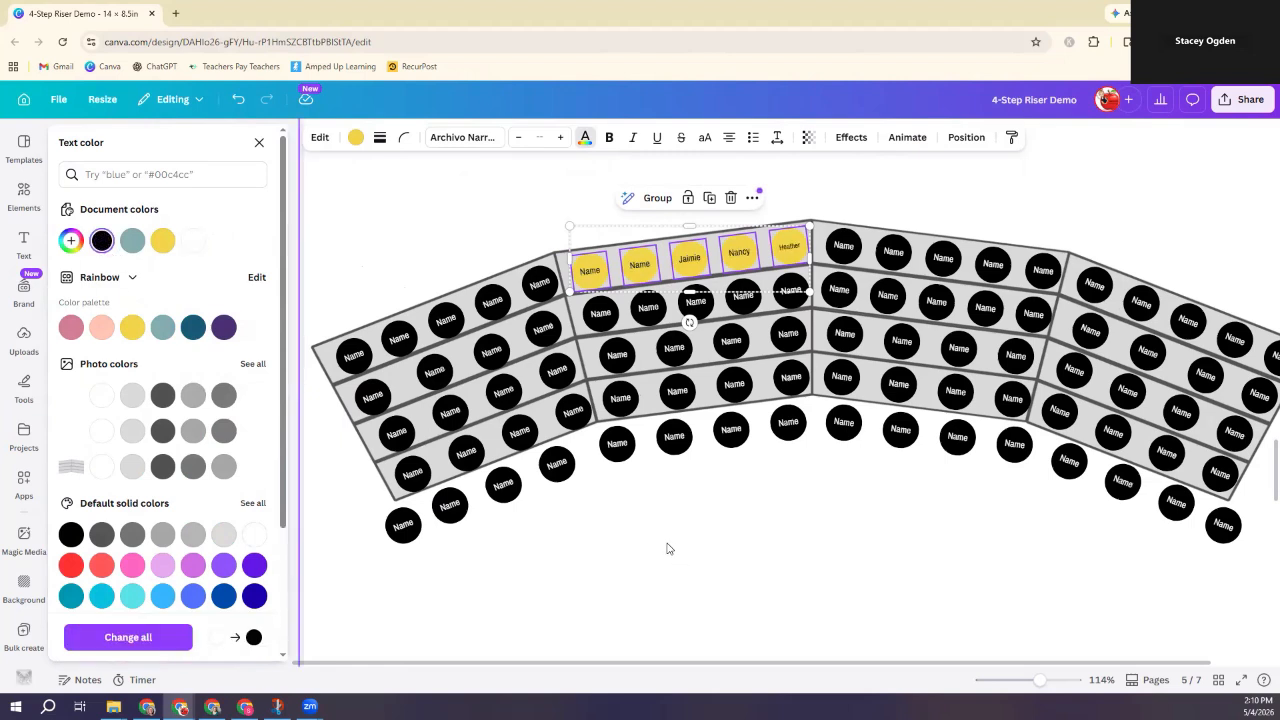
click(845, 243)
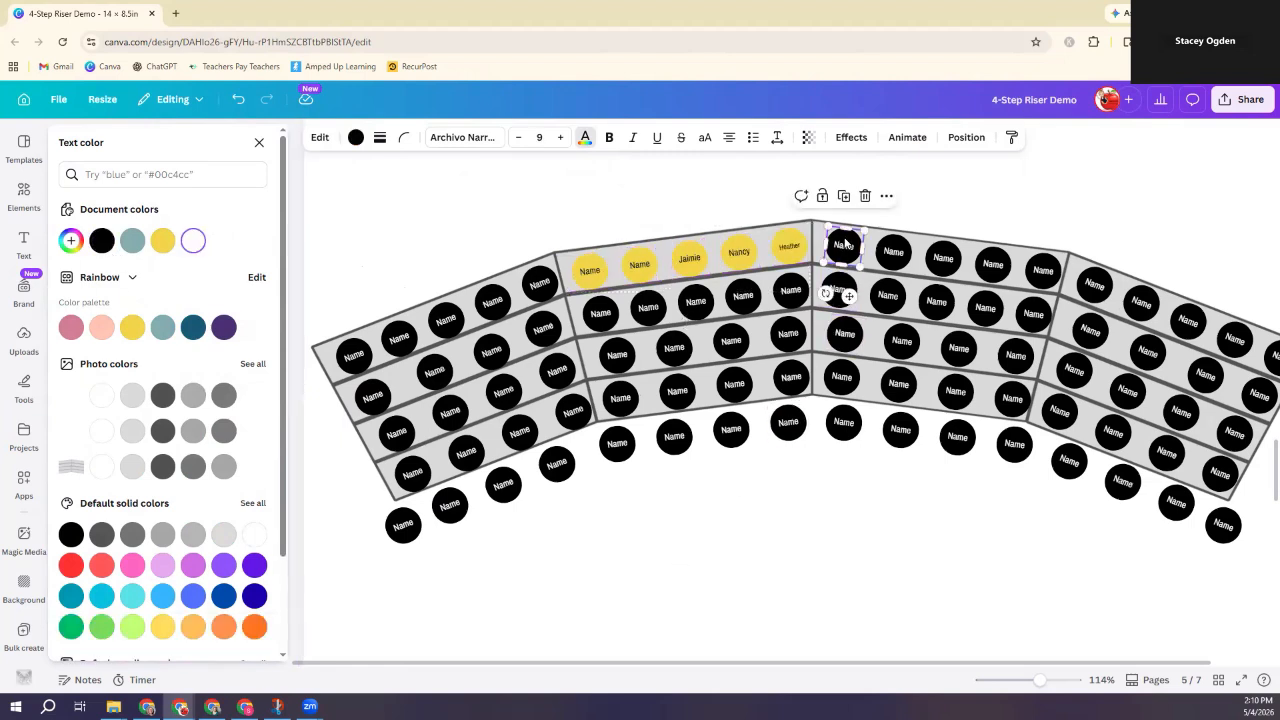
Step: Make the third section's five top-row seats red, keeping their name text black
shift+click(896, 248)
shift+click(943, 252)
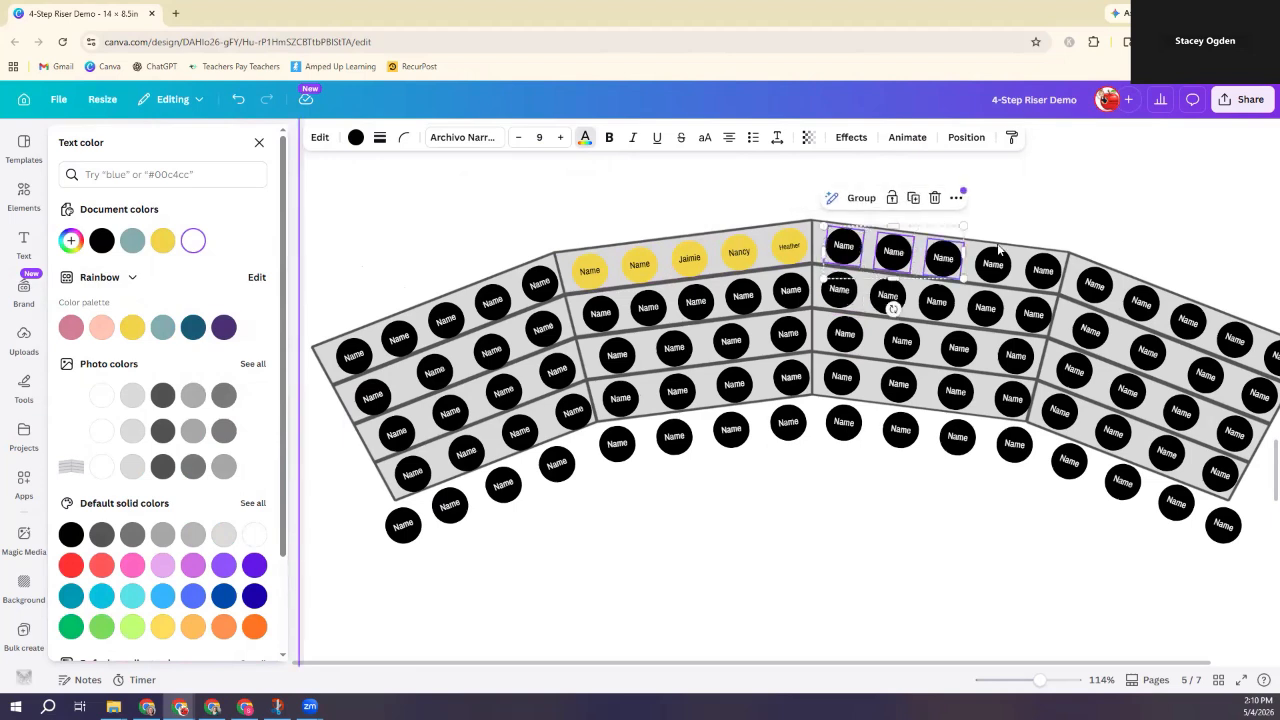
shift+click(993, 262)
shift+click(1043, 268)
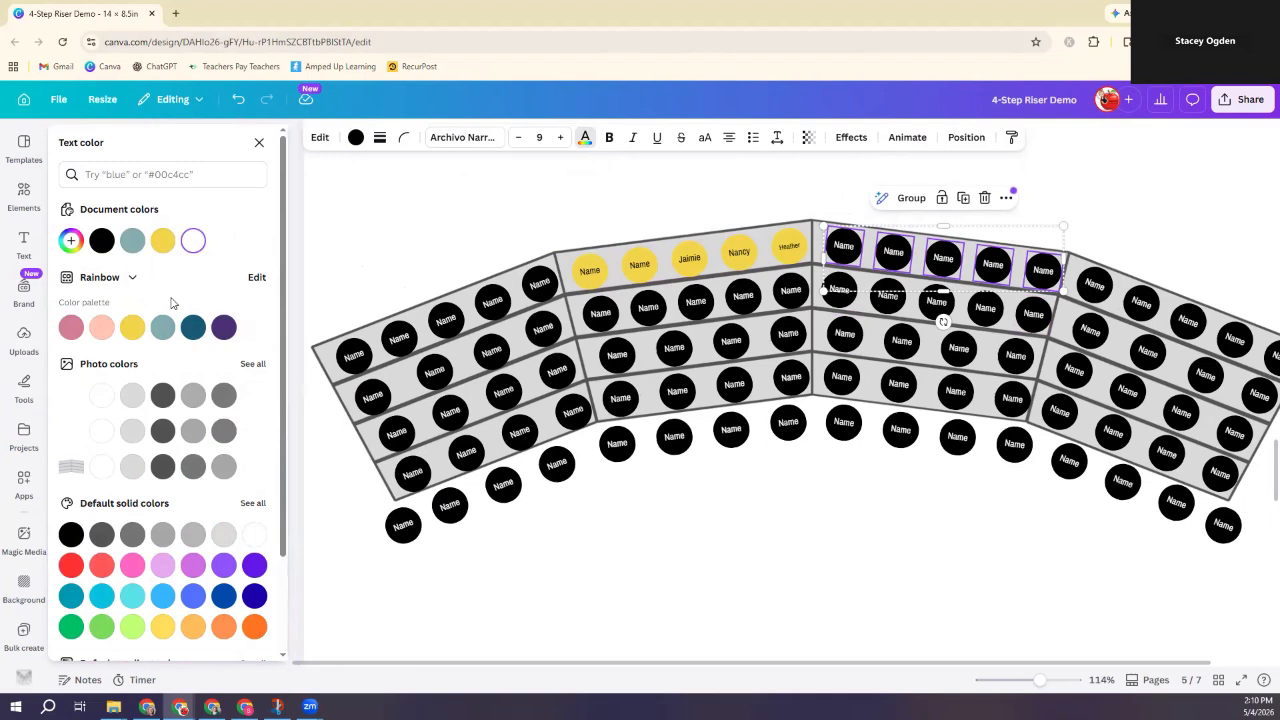
click(71, 566)
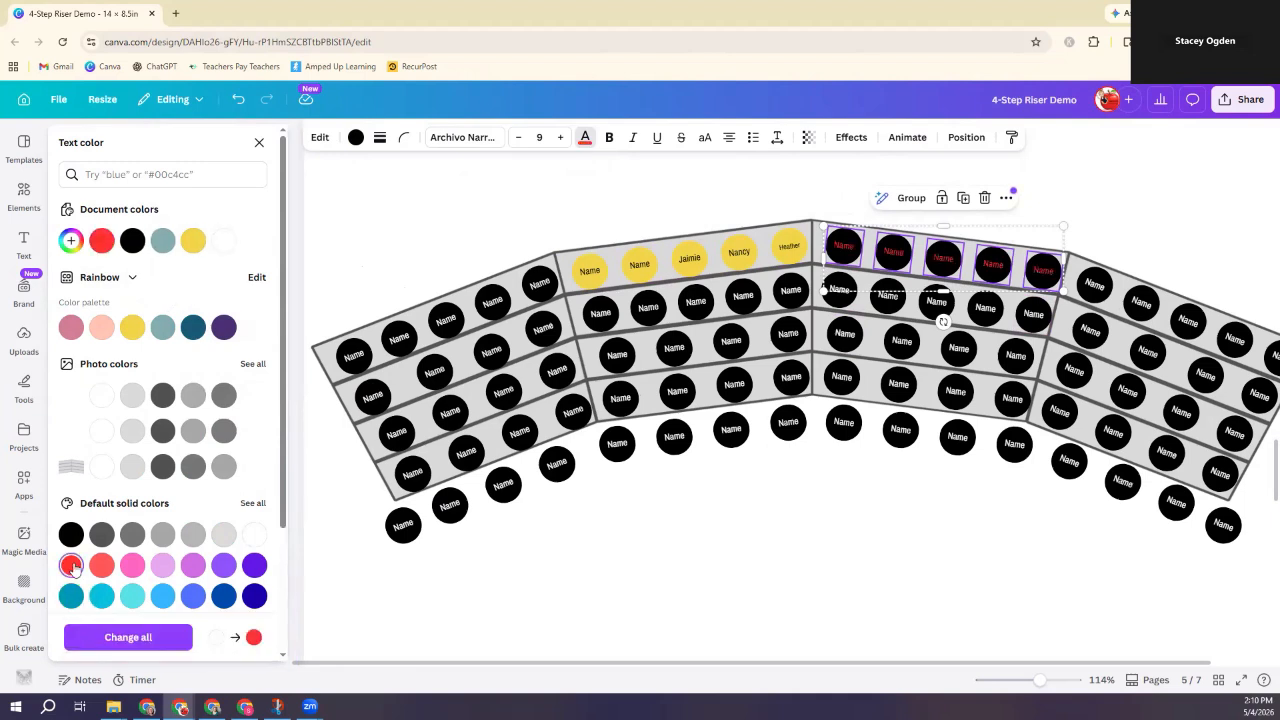
click(587, 141)
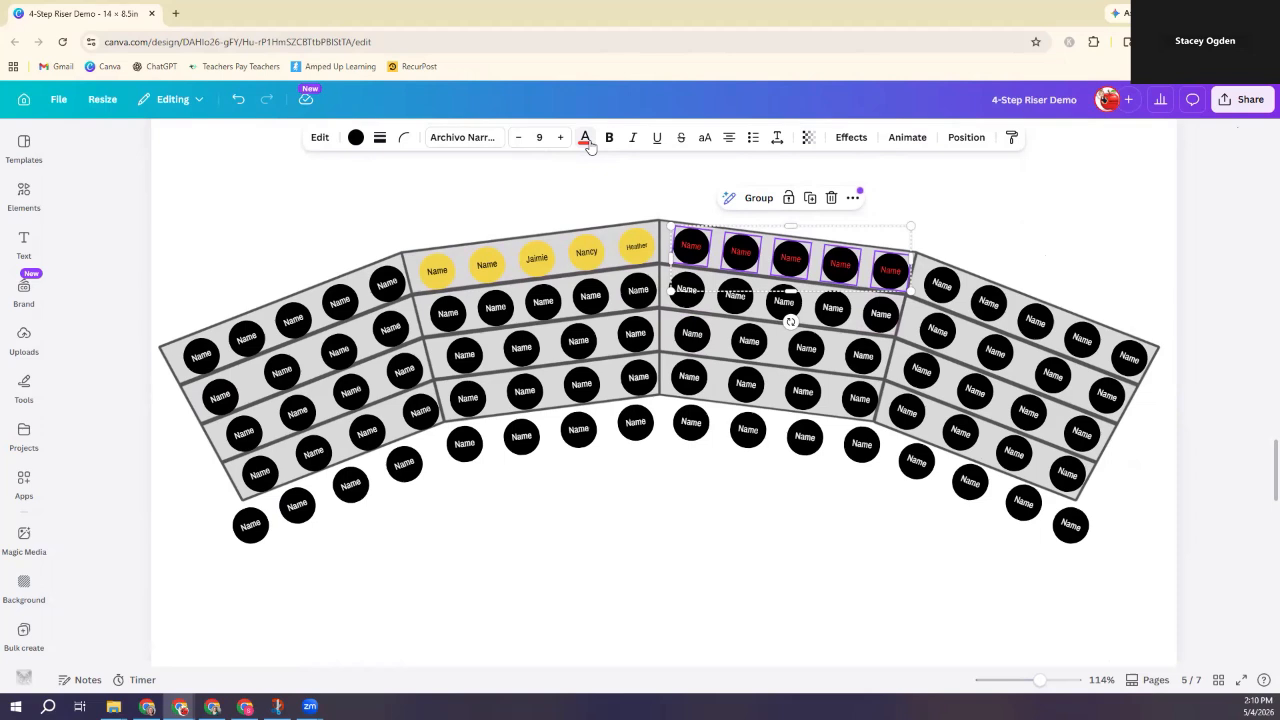
click(587, 141)
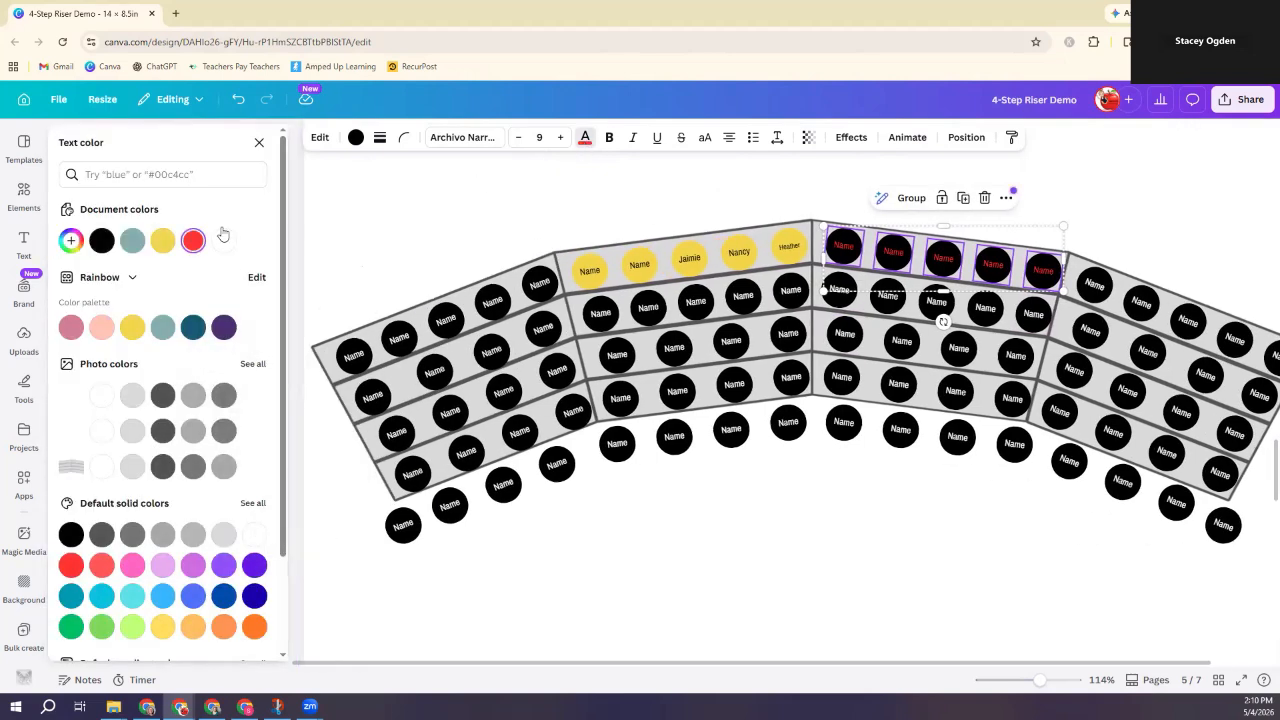
click(101, 240)
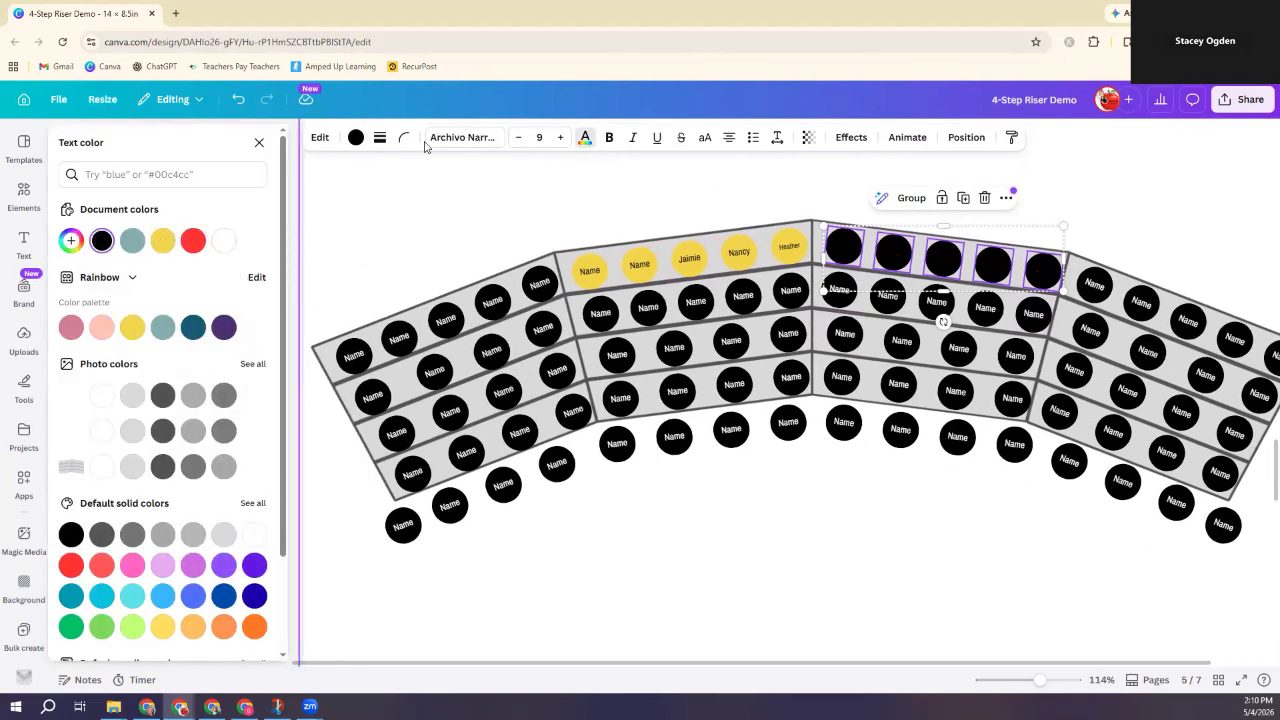
click(355, 137)
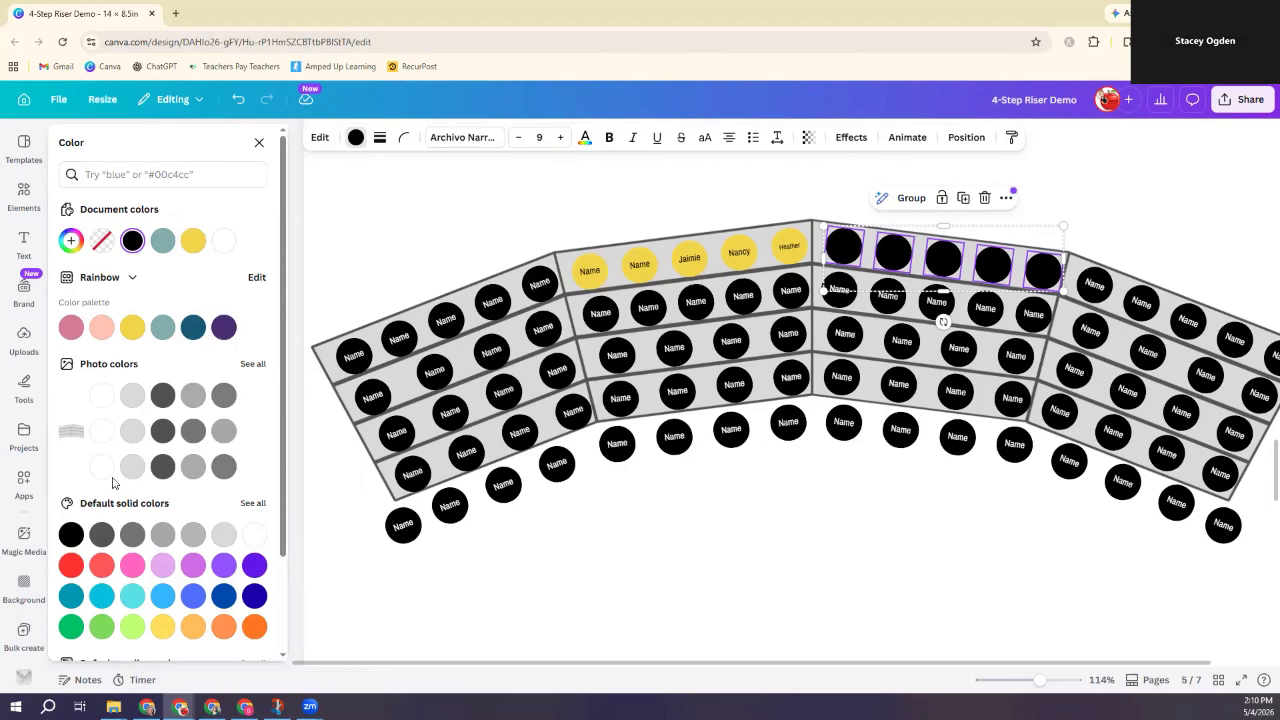
click(71, 565)
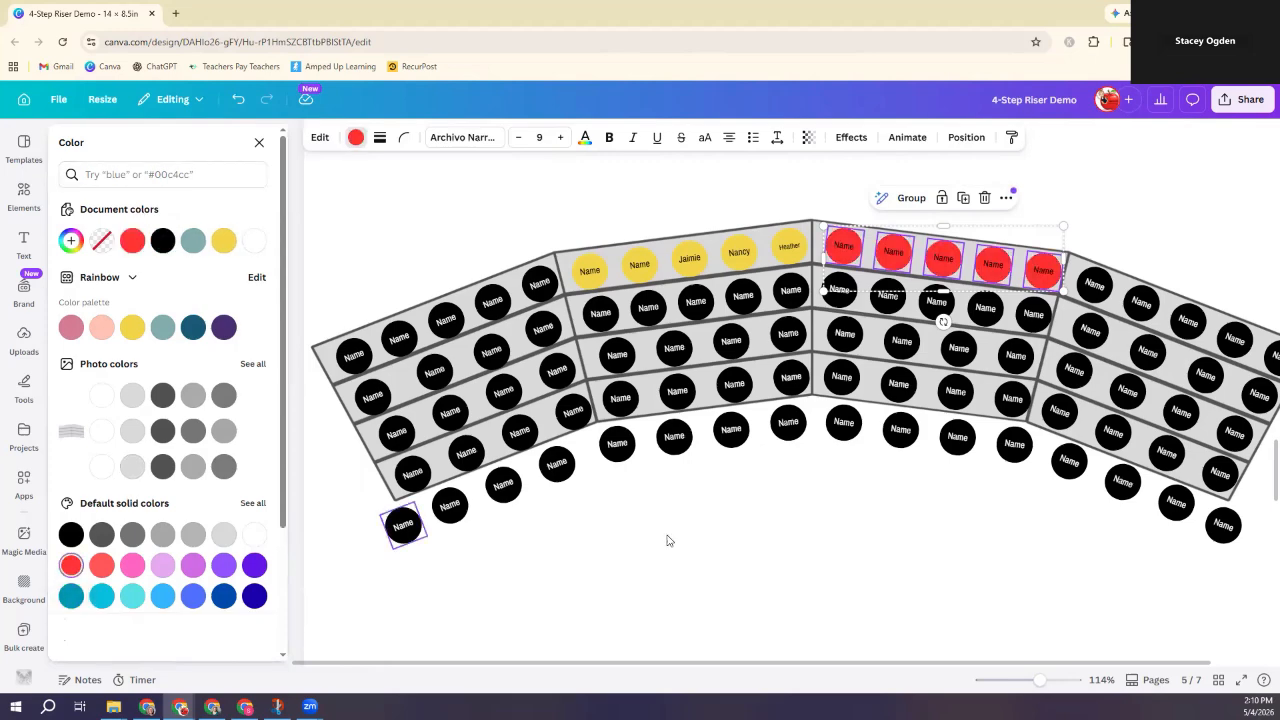
click(797, 528)
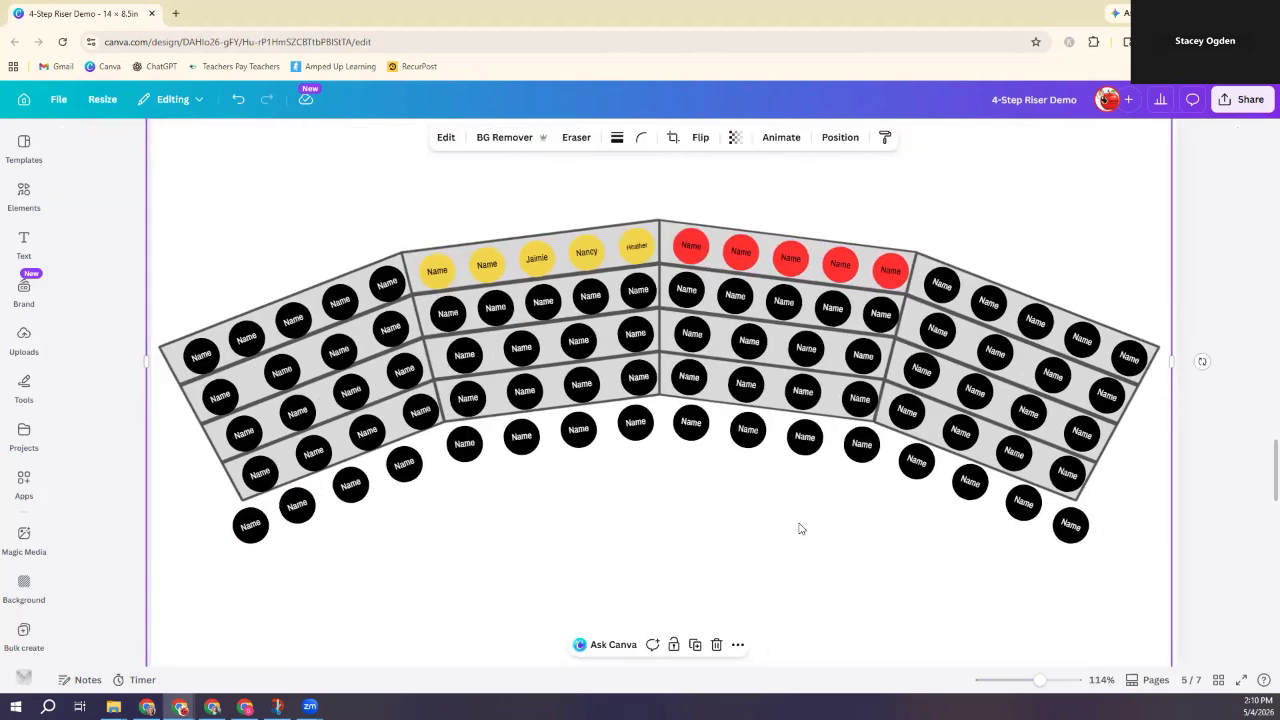